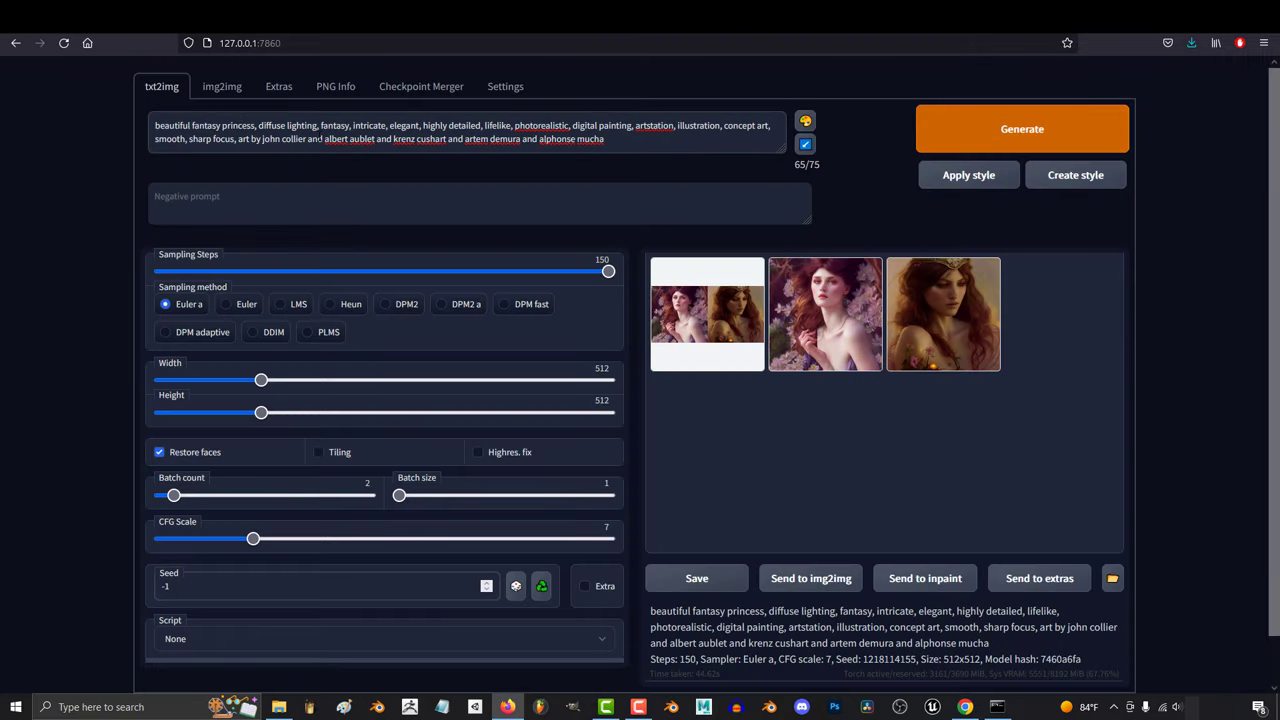
- Add 'young' to the princess prompt and generate new portraits
text(young)
click(1035, 145)
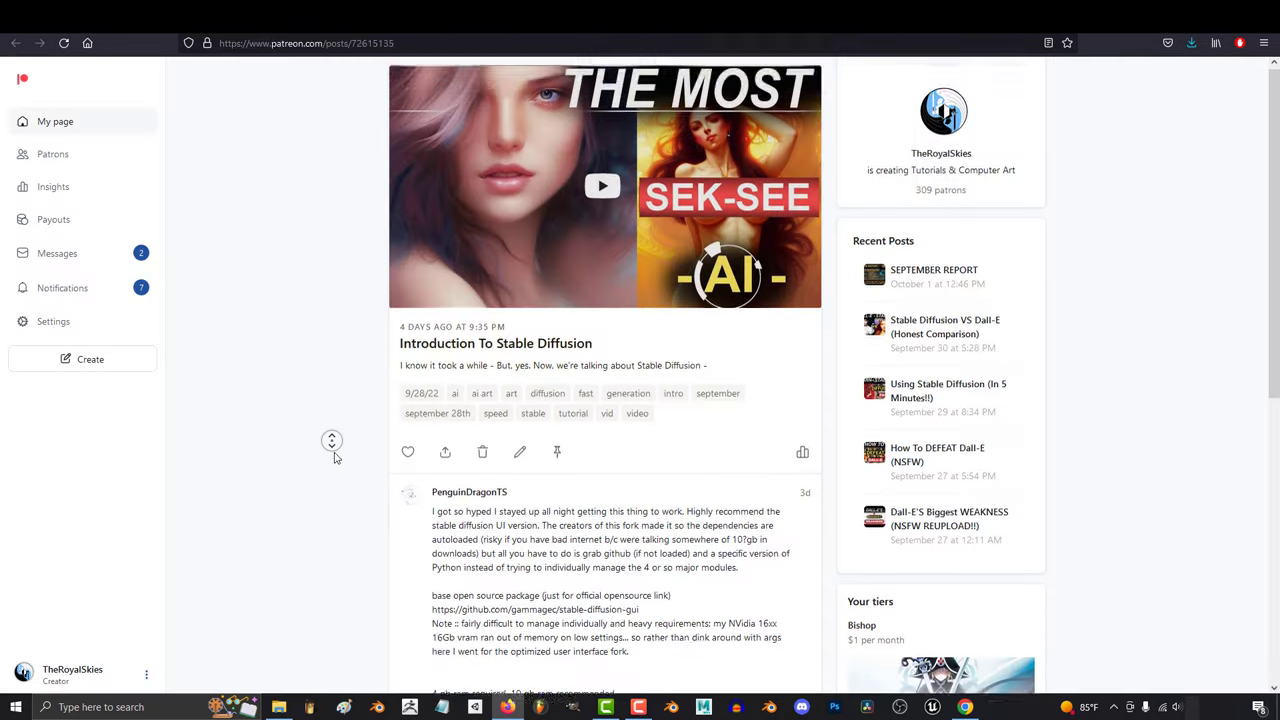
scroll(335, 457, down, 3)
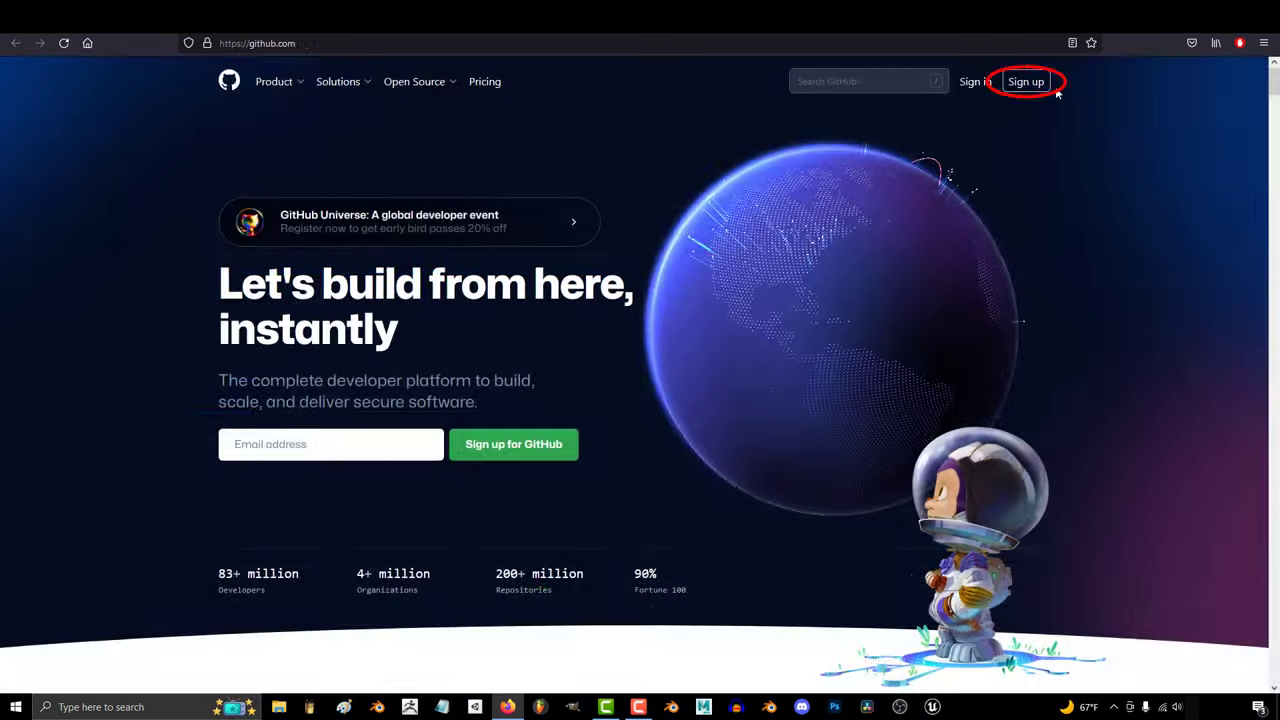
- Start a GitHub sign-up with an e-mail address, then download the Git for Windows installer
click(1055, 90)
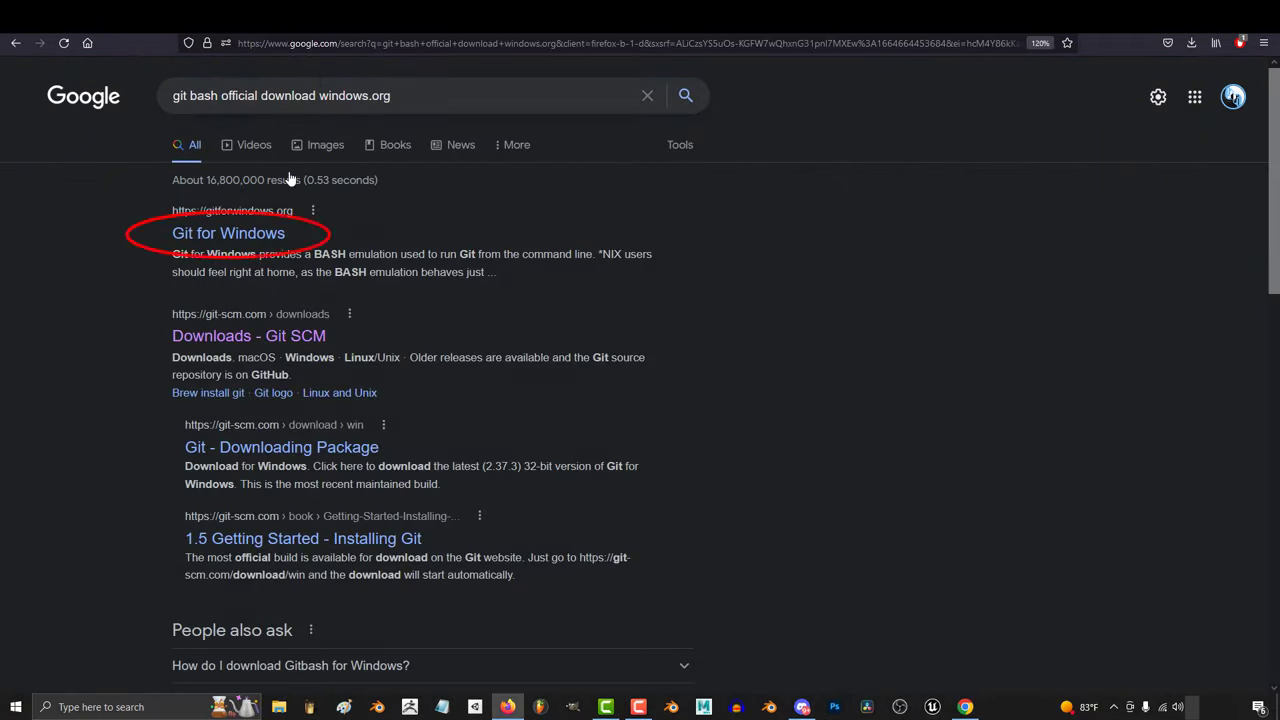
click(265, 232)
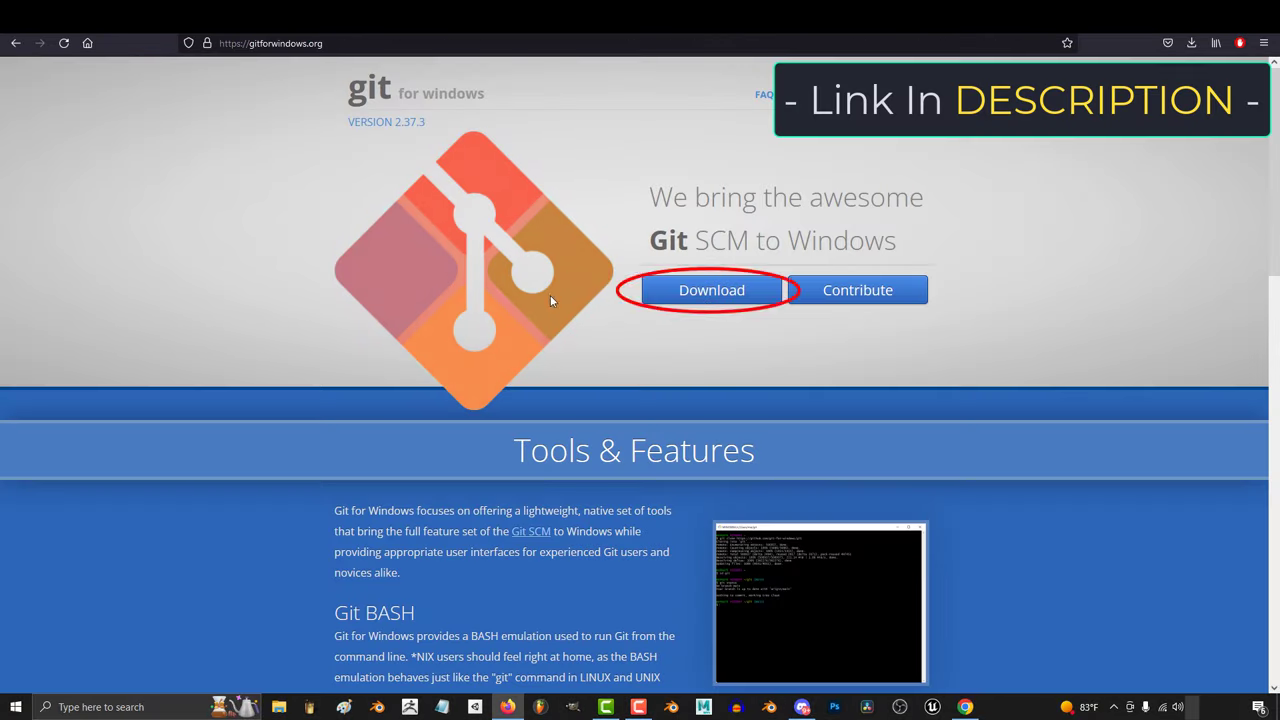
click(712, 290)
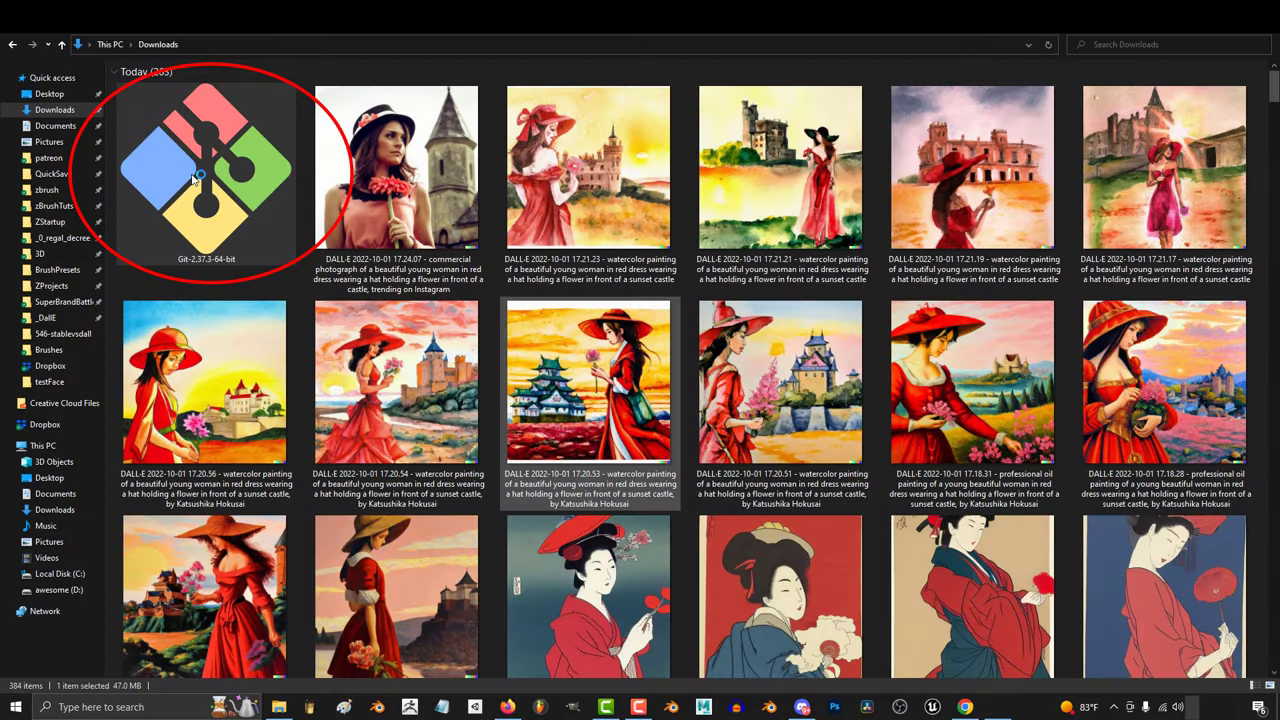
- Run Git-2.37.3-64-bit setup, keeping every default option, and finish the installation
double_click(195, 178)
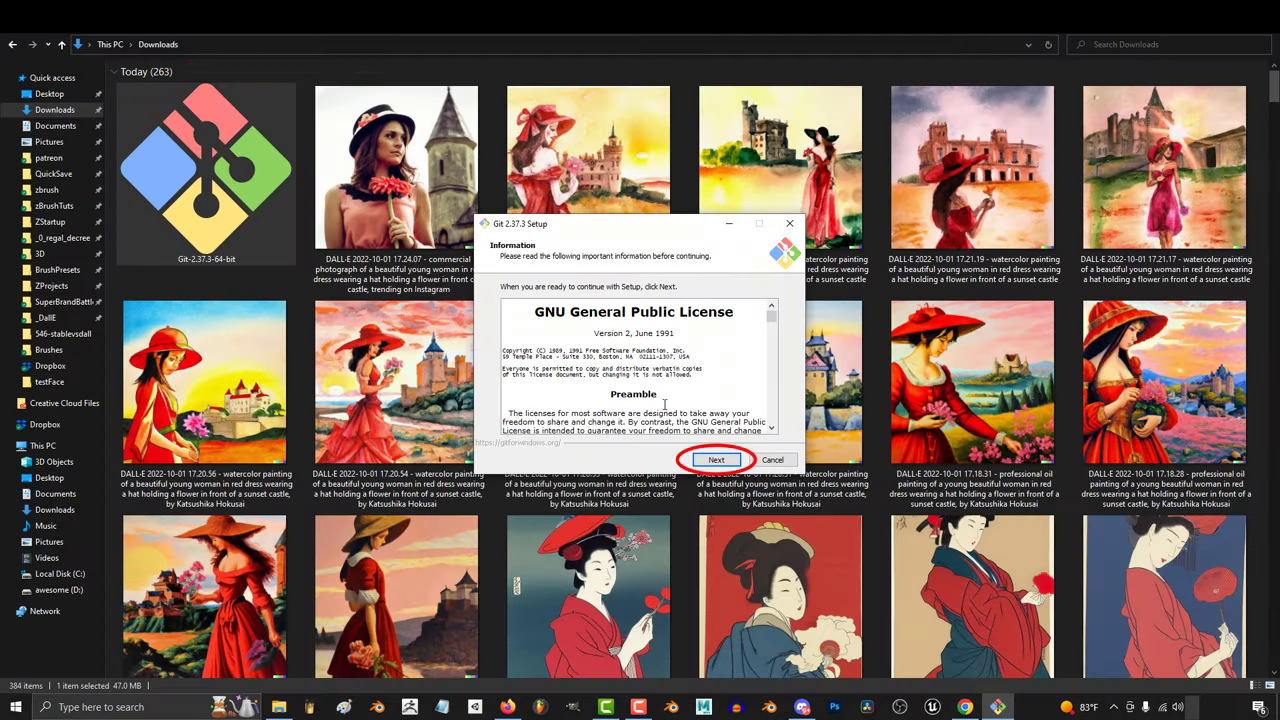
scroll(633, 370, down, 15)
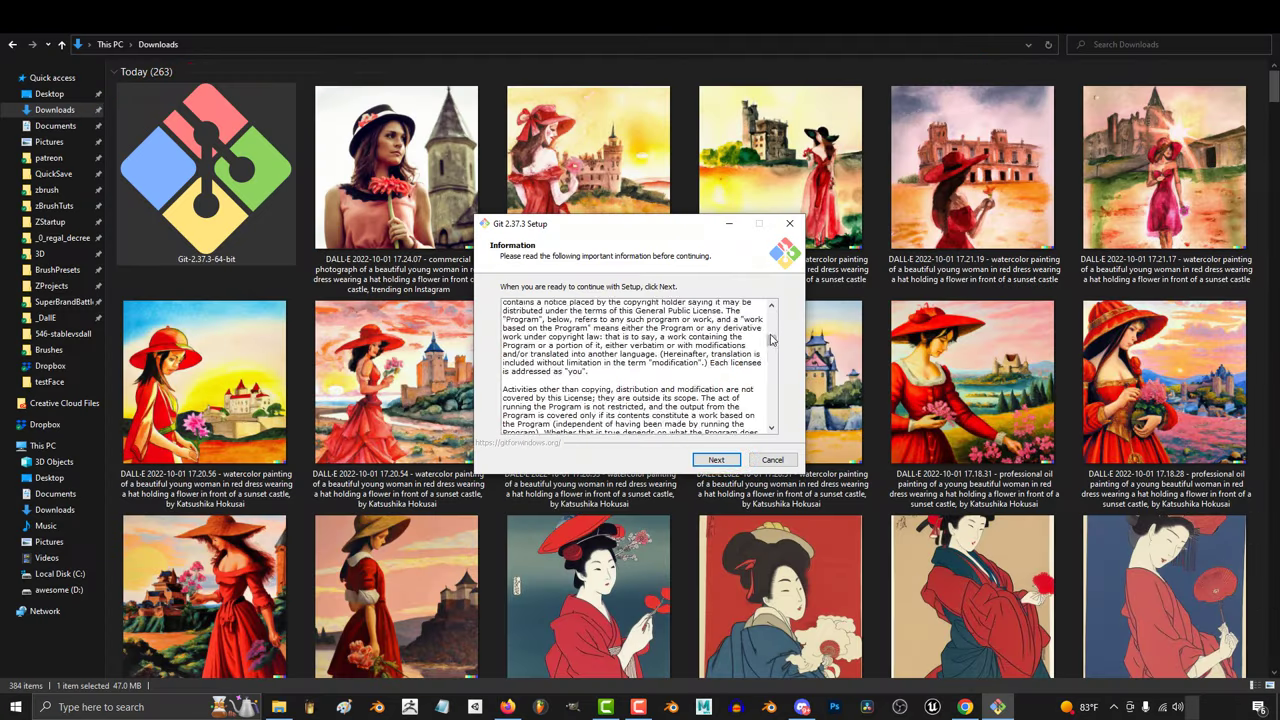
click(715, 460)
click(716, 460)
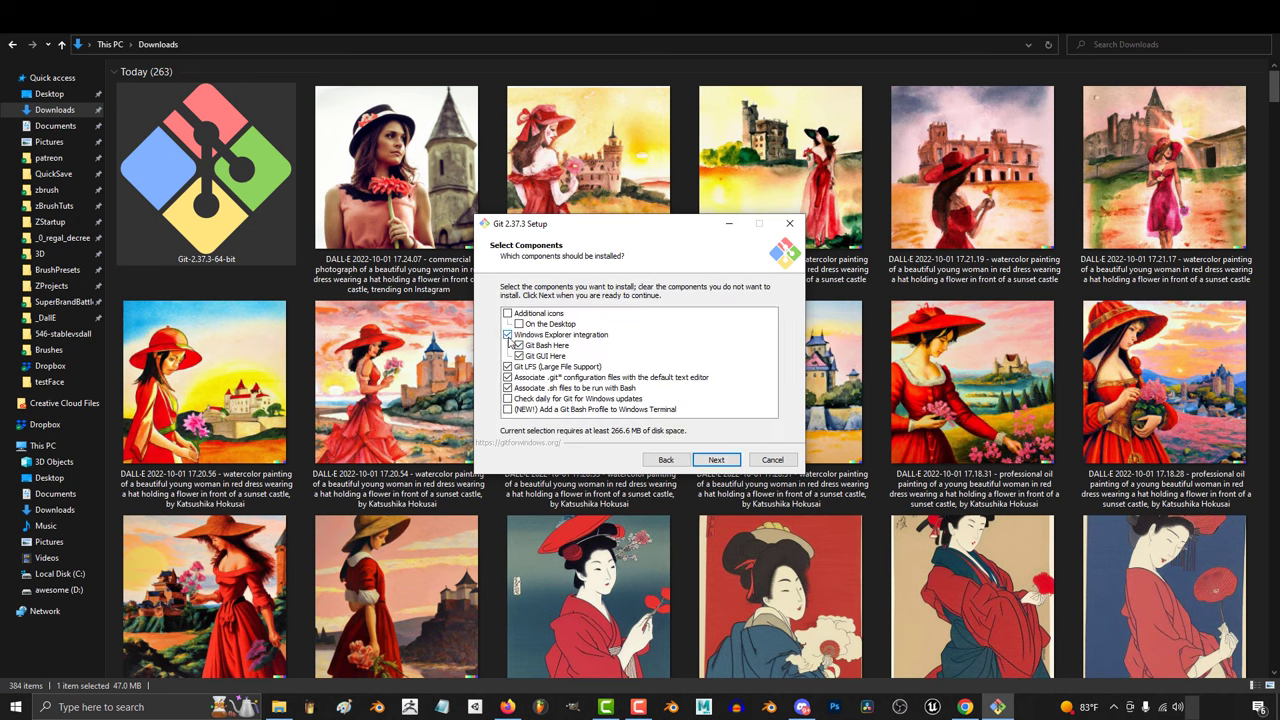
click(716, 460)
click(716, 460)
click(720, 462)
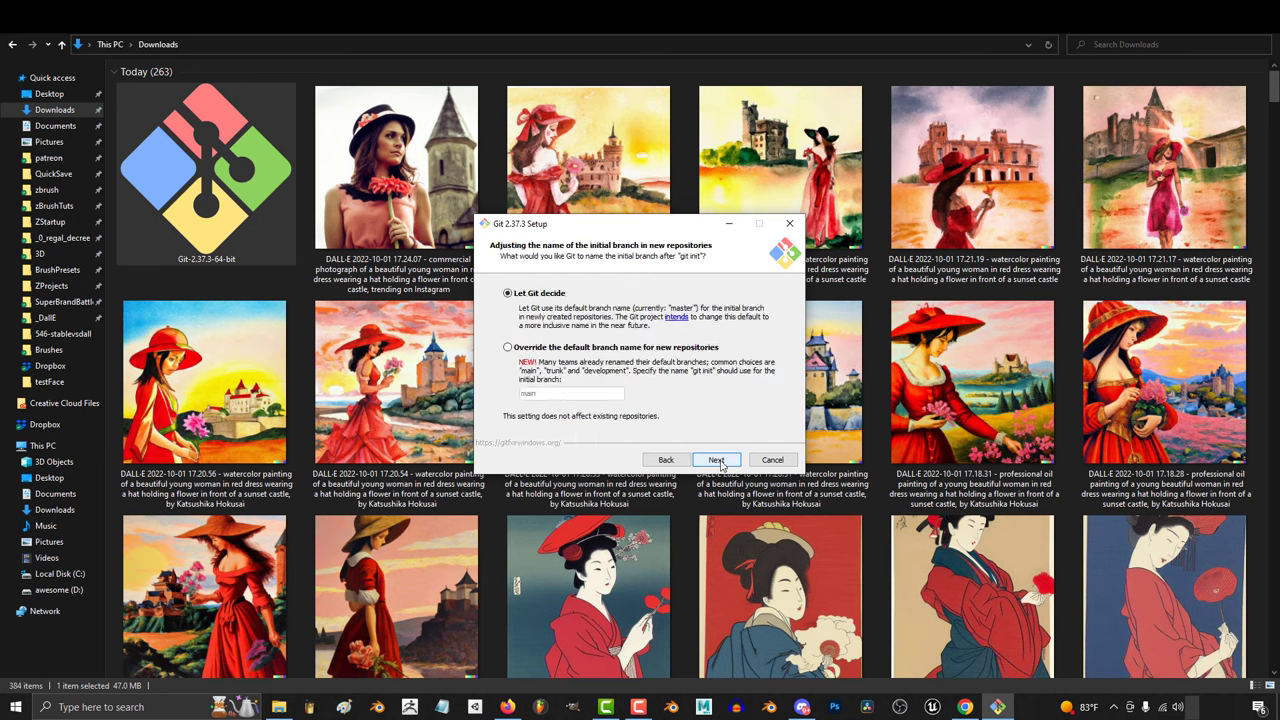
click(720, 460)
click(720, 460)
click(720, 460)
click(720, 460)
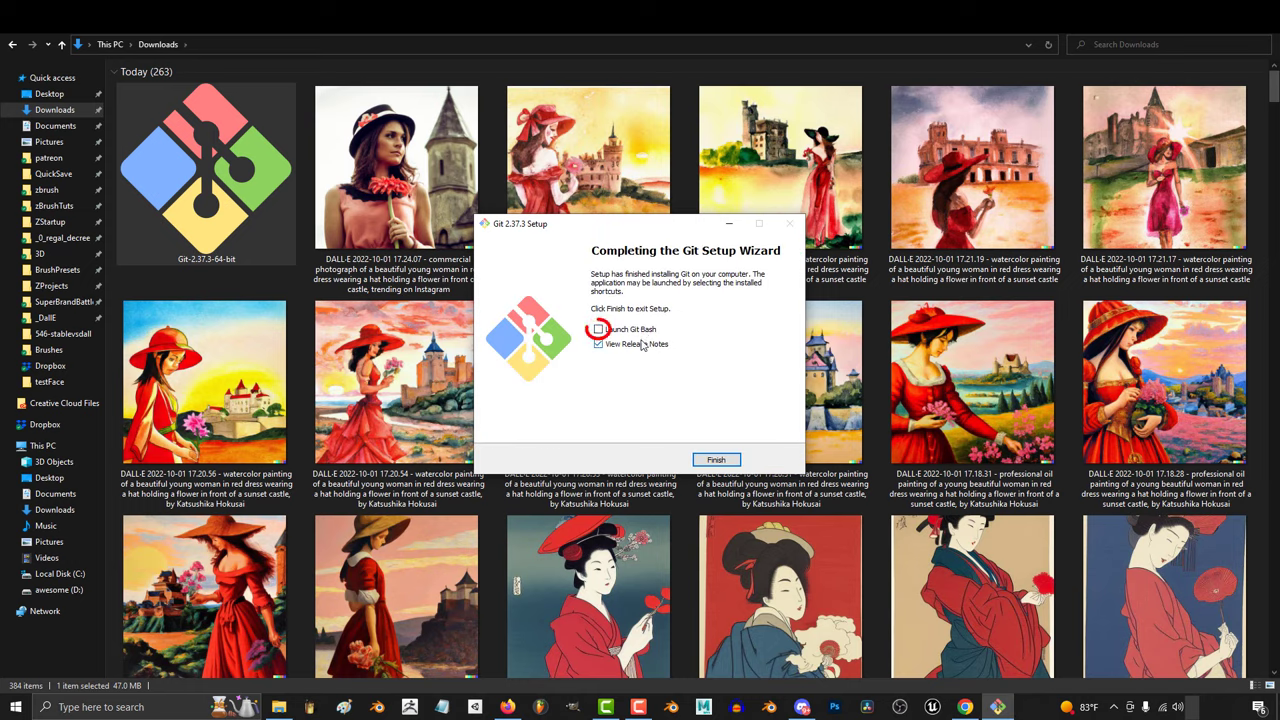
click(716, 460)
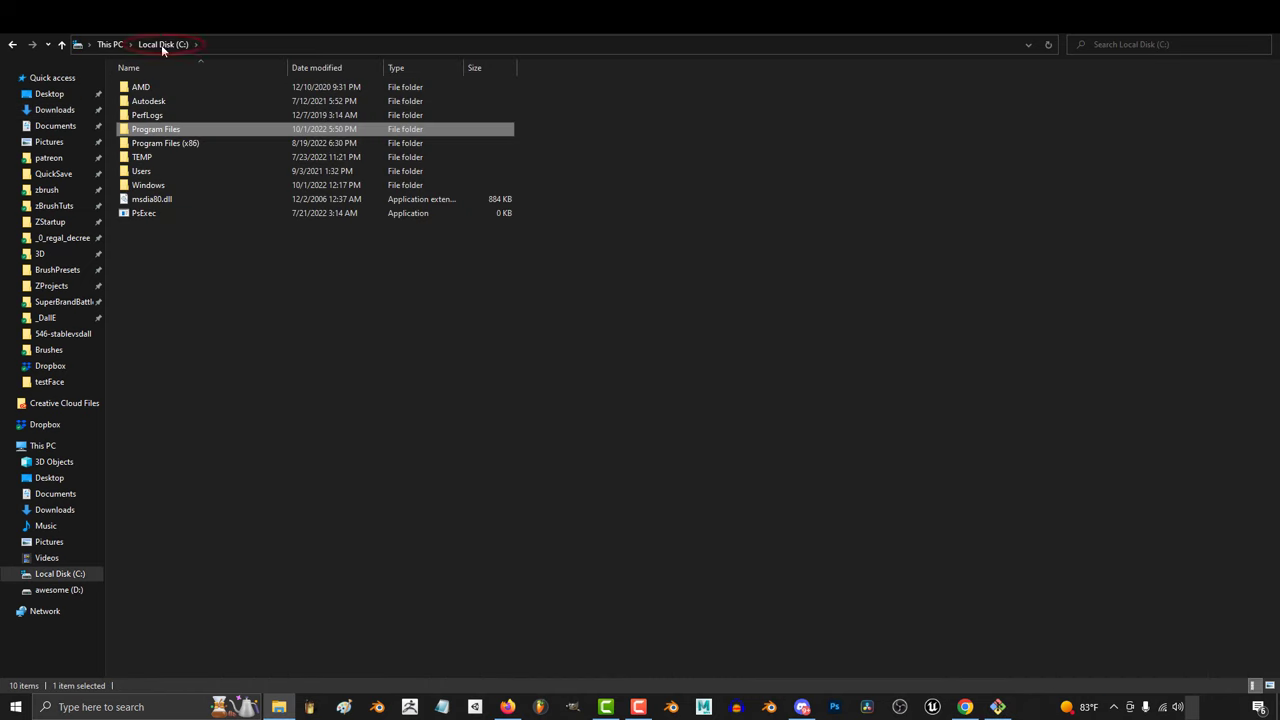
- Create a new folder named ai on the C: drive
click(247, 334)
right_click(232, 374)
mouse_move(305, 548)
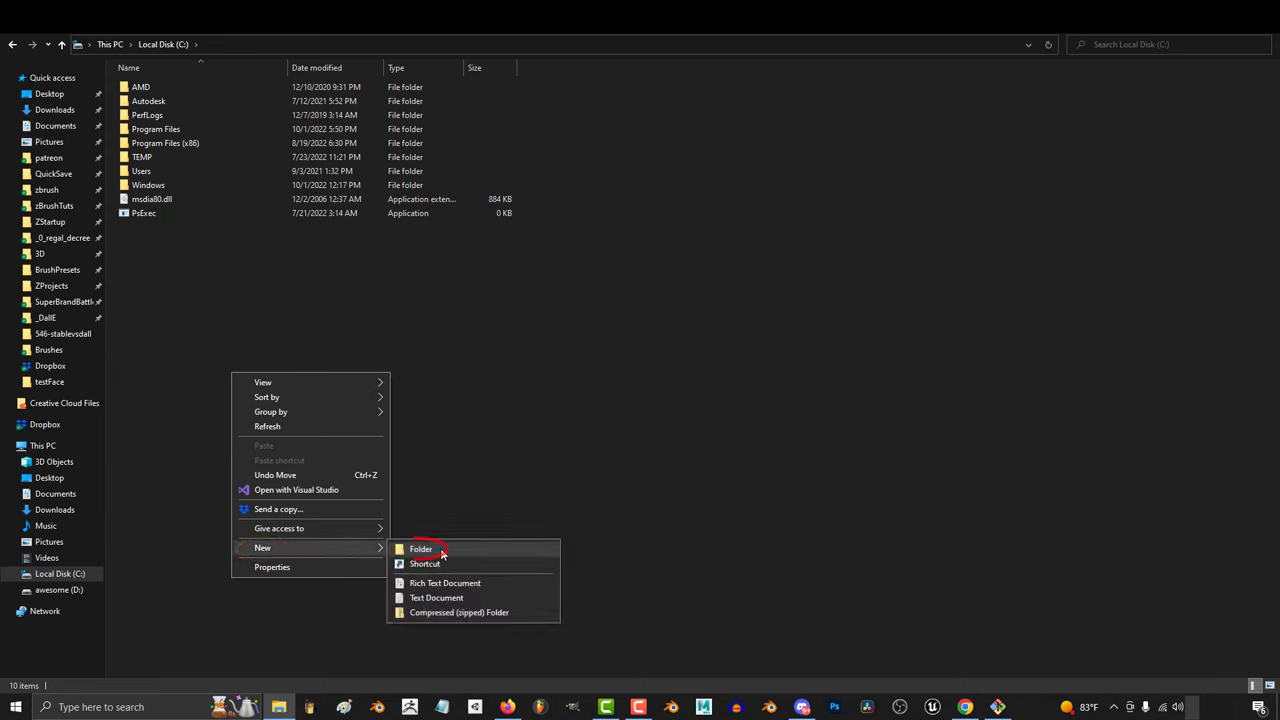
click(441, 553)
text(ai)
key(Return)
- In Git Bash, change directory to /c/ai with cd
right_click(184, 230)
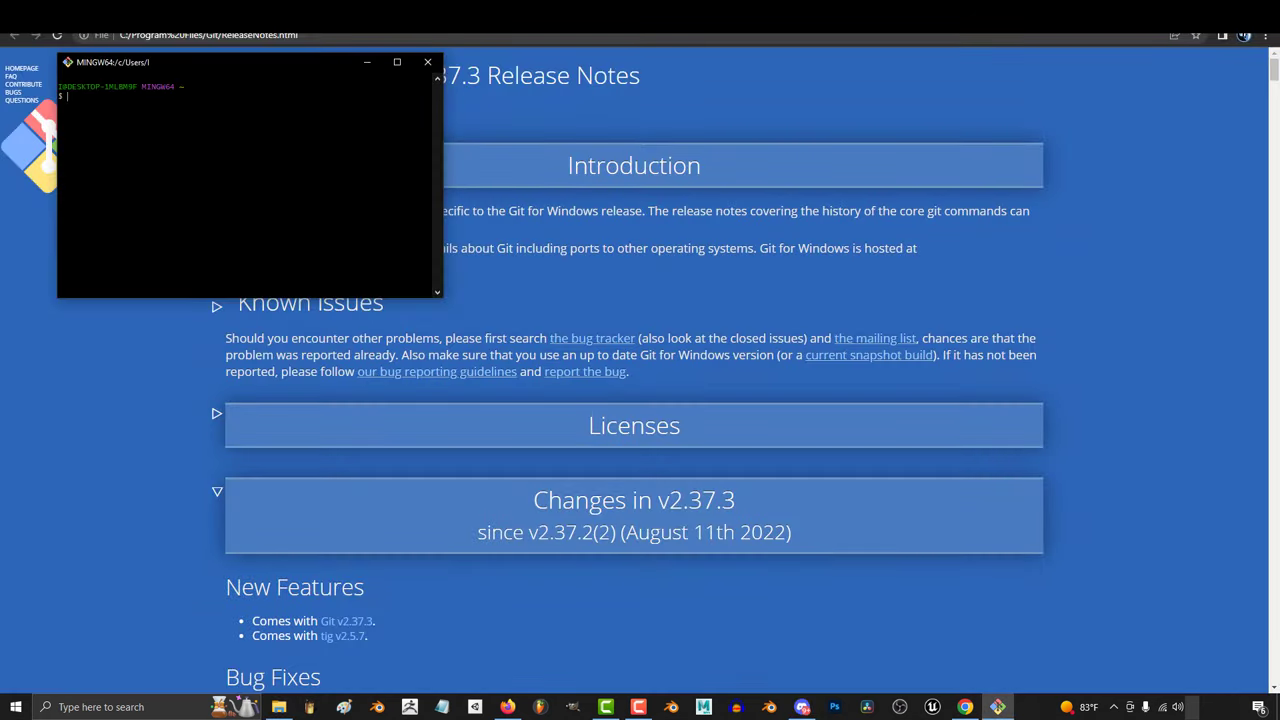
text(cd)
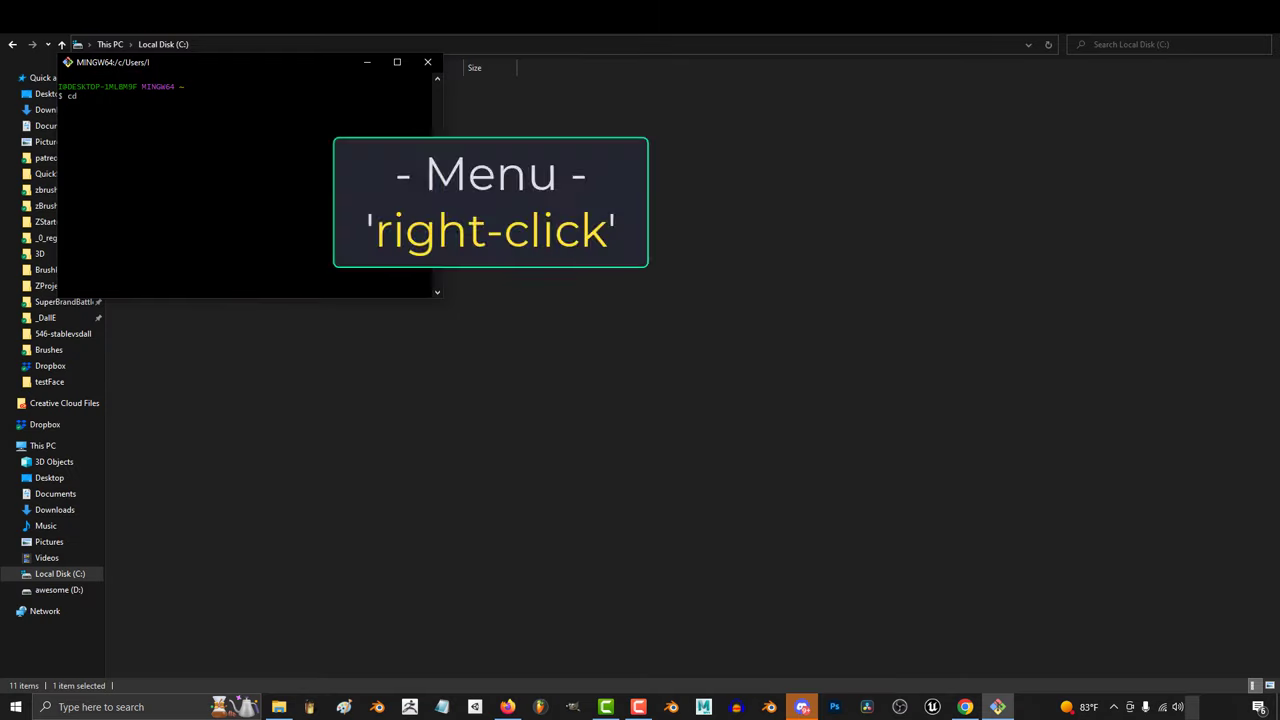
right_click(180, 130)
click(206, 171)
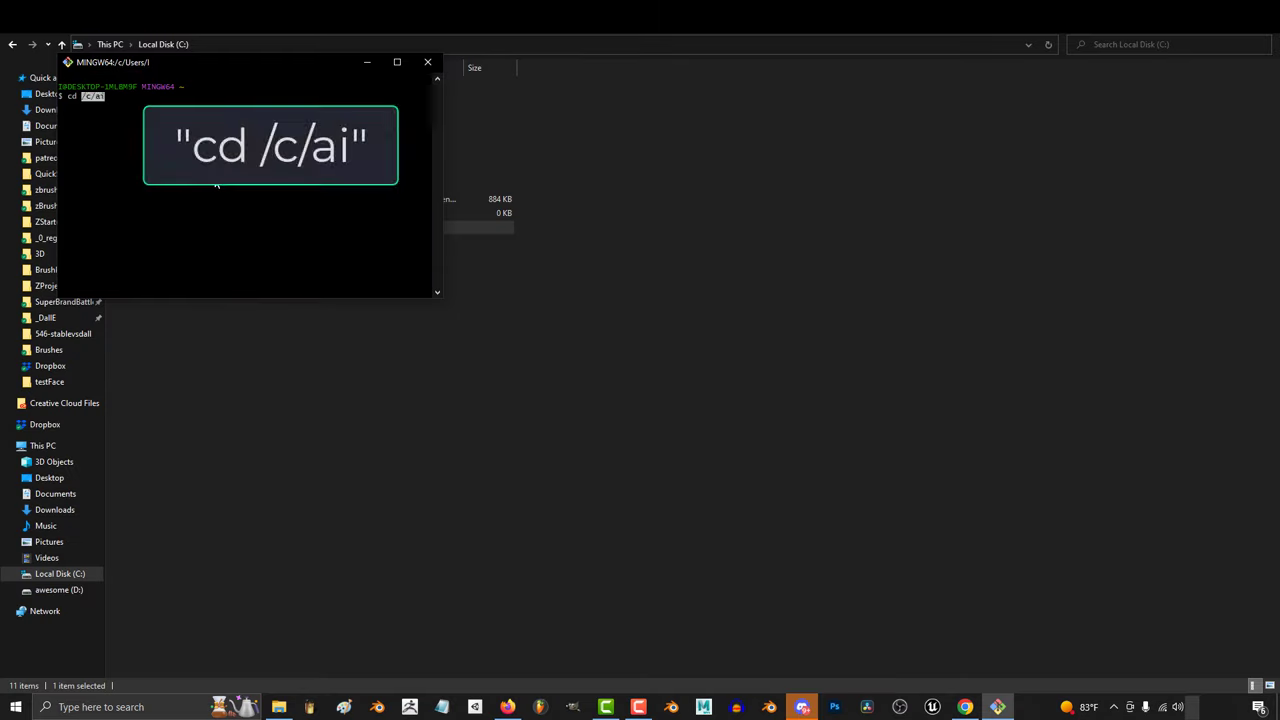
key(Return)
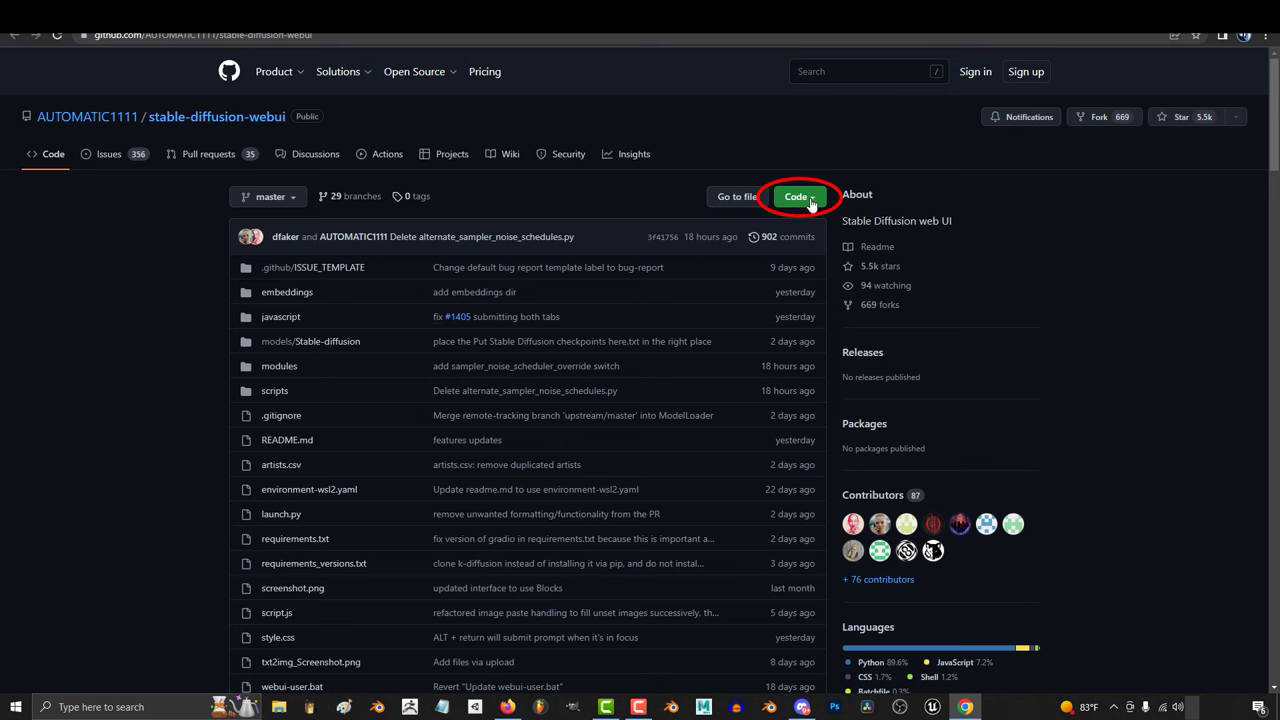
- Copy the repository's HTTPS URL and run git clone with it in Git Bash
click(810, 199)
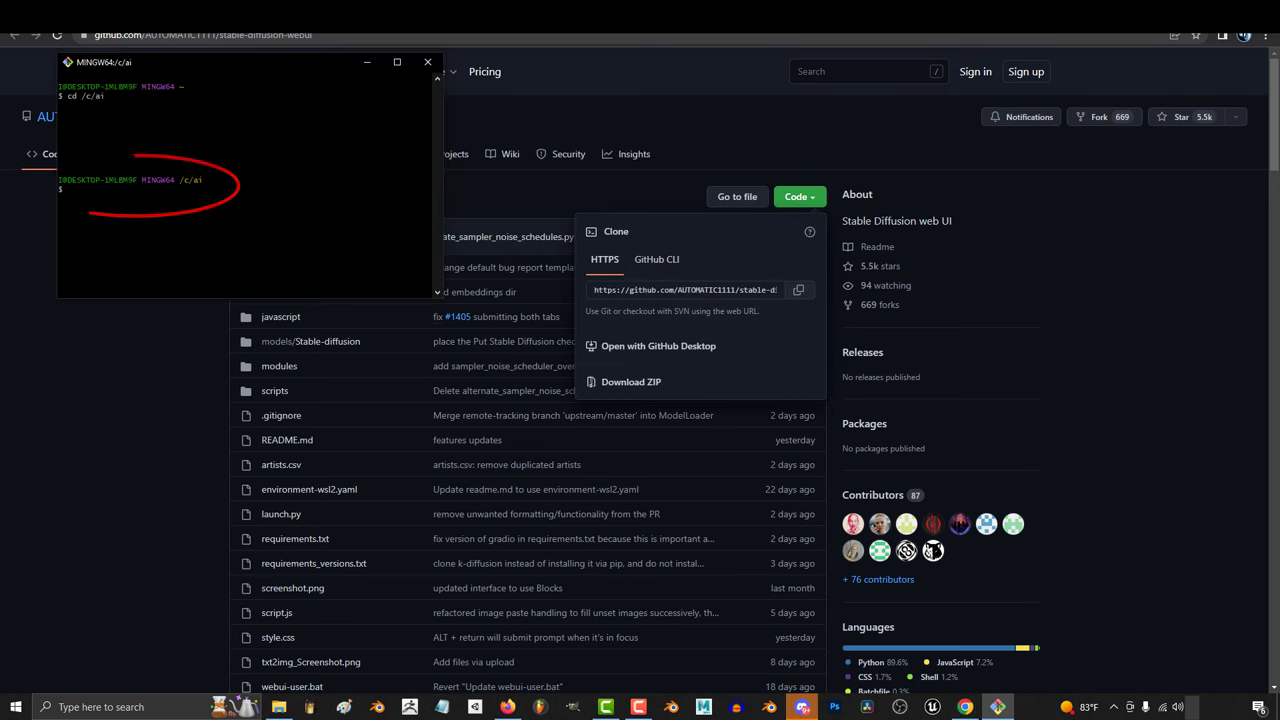
text(git clo)
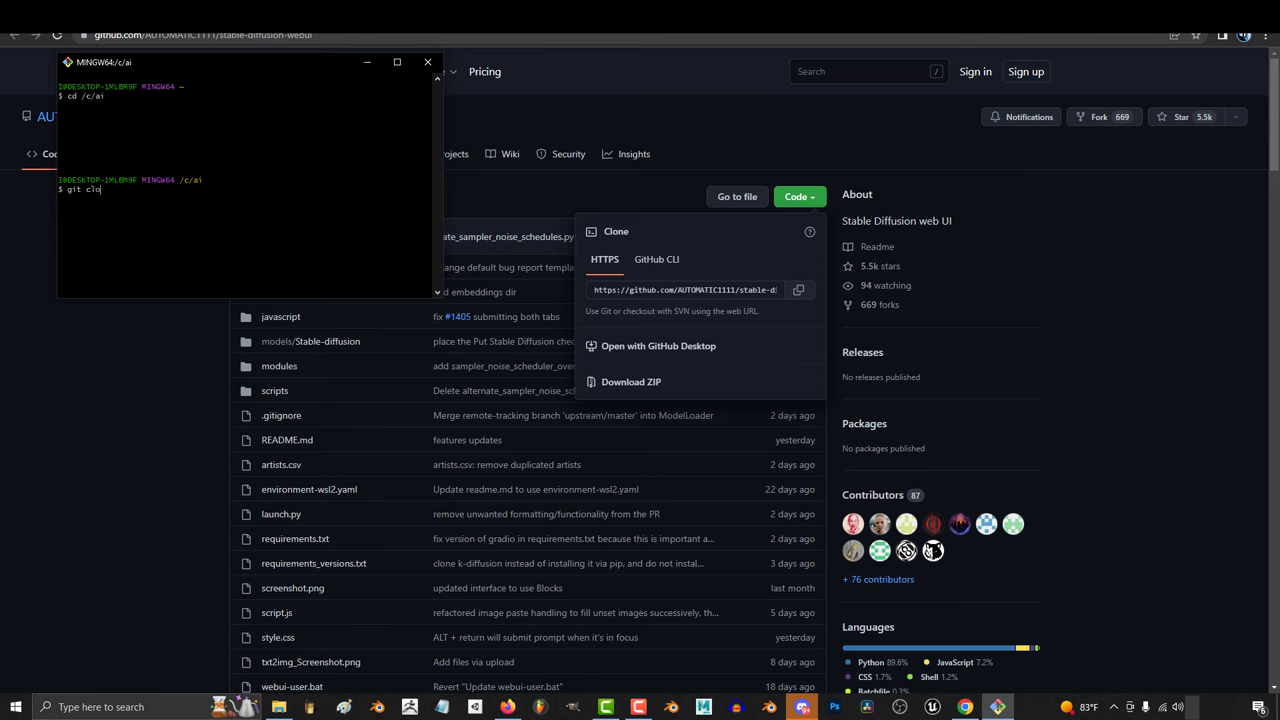
text(ne)
right_click(167, 195)
click(200, 235)
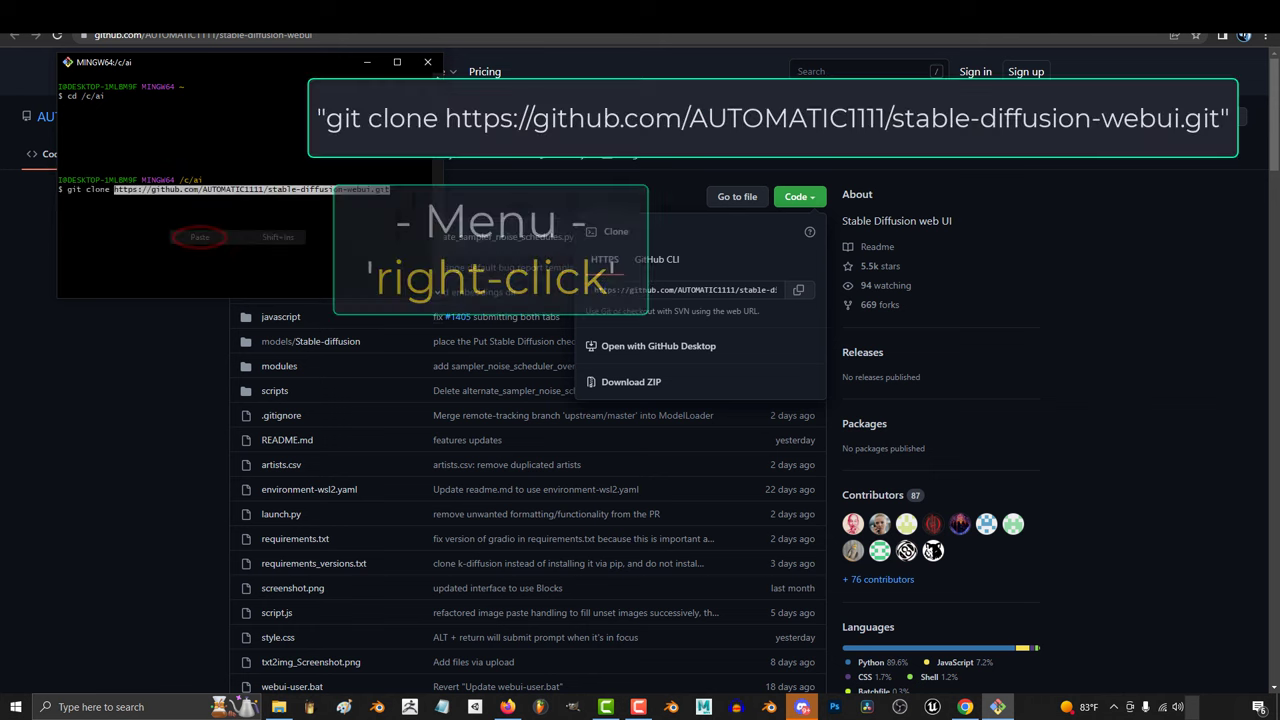
key(Return)
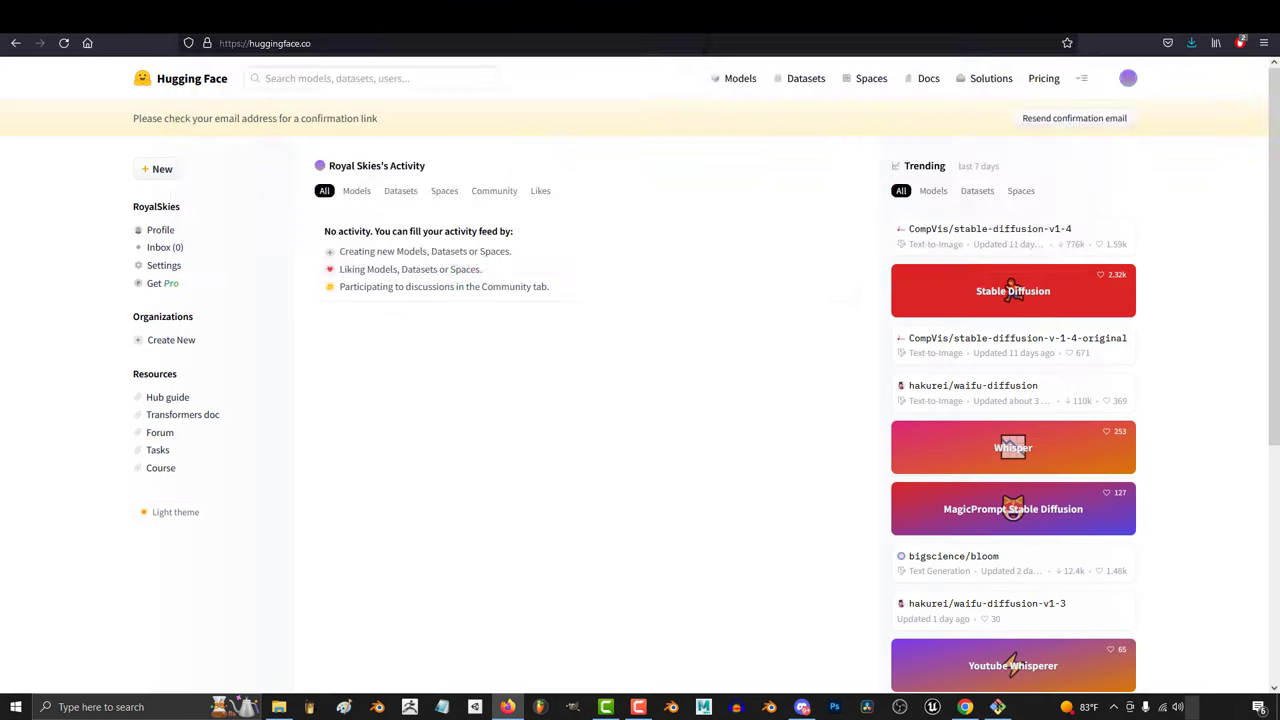
- Open the stable-diffusion-v-1-4-original page, accept its license, and download sd-v1-4.ckpt
click(707, 43)
text(huggingface.co/CompVis/stable-diffusion-v-1-4-original)
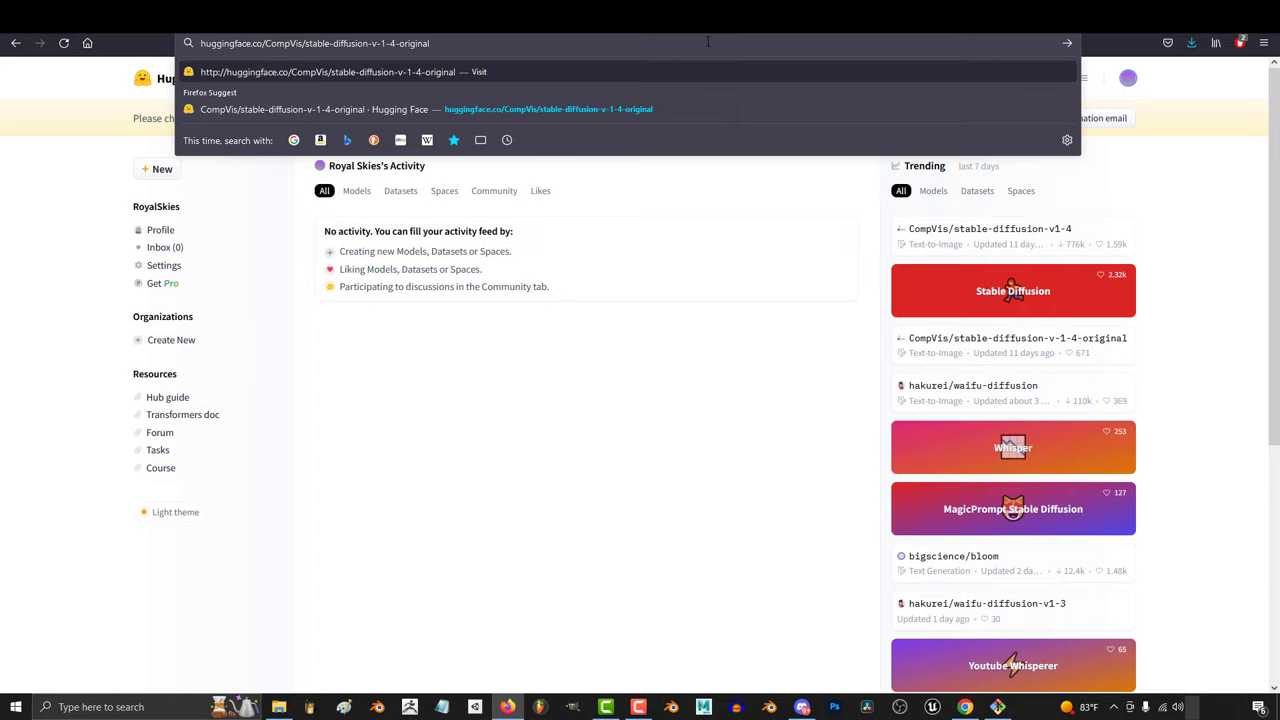
key(Return)
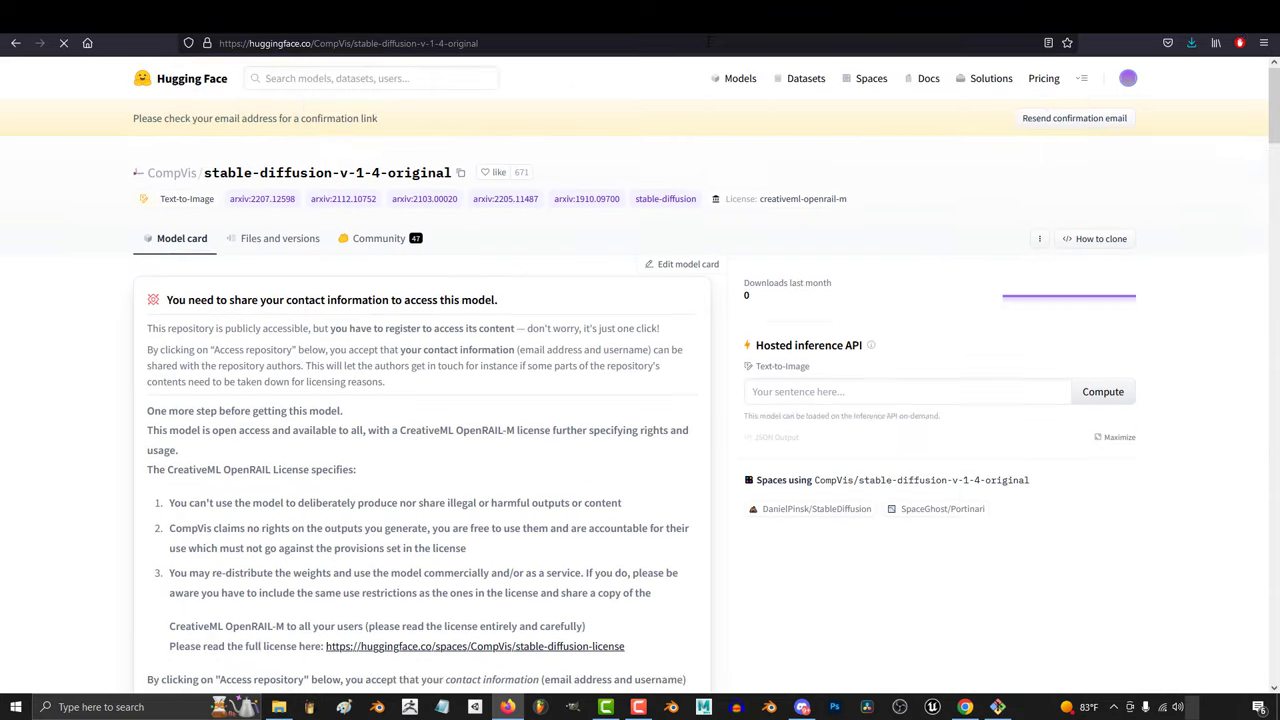
scroll(582, 403, down, 3)
scroll(583, 403, down, 2)
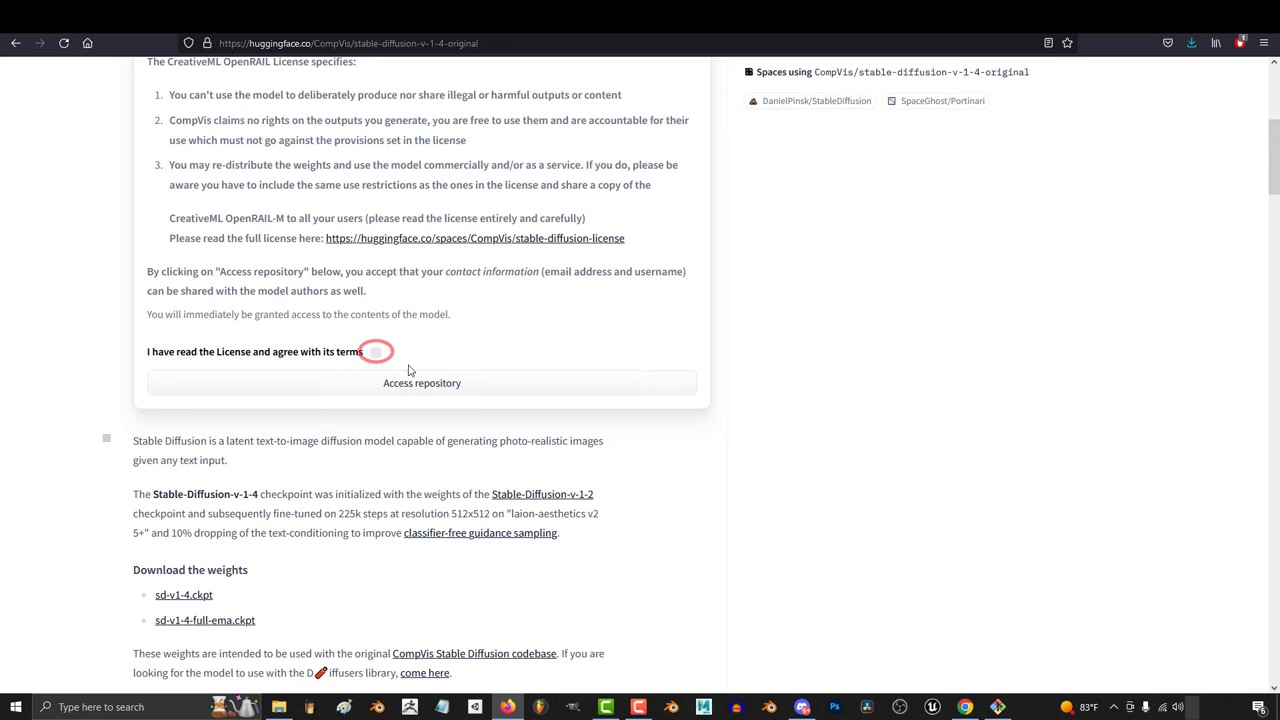
click(377, 355)
click(429, 385)
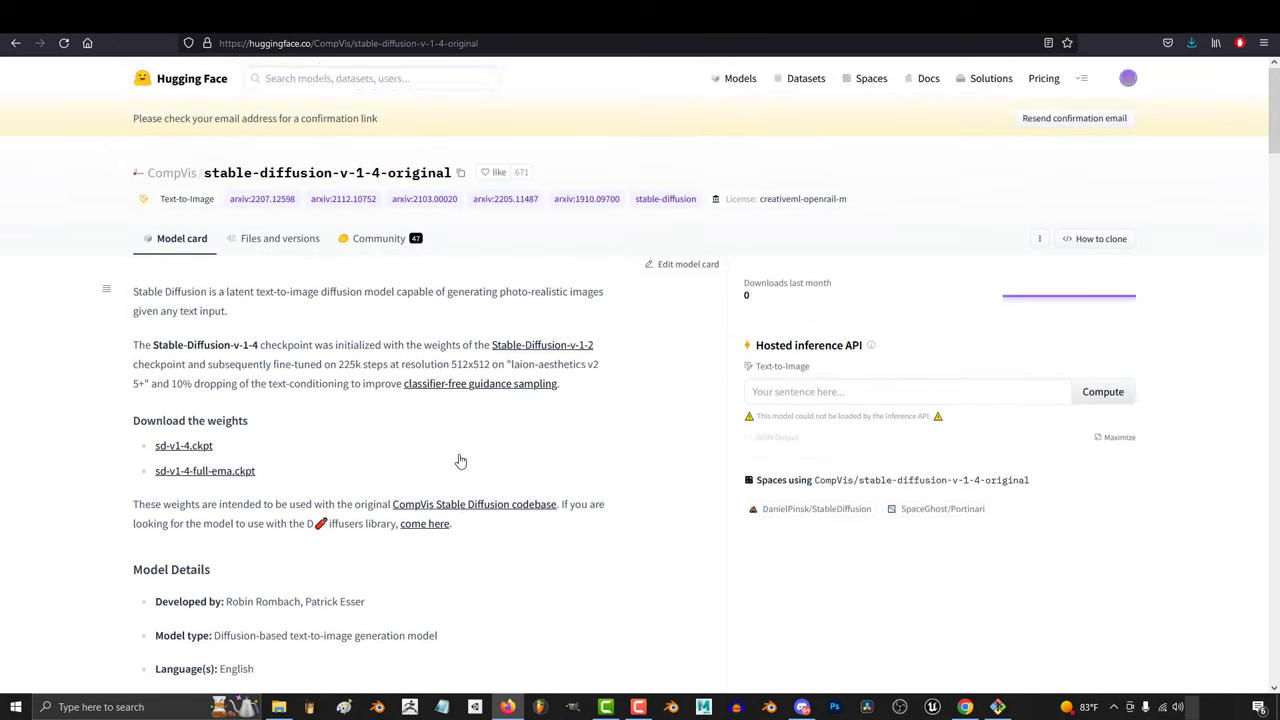
scroll(457, 454, down, 2)
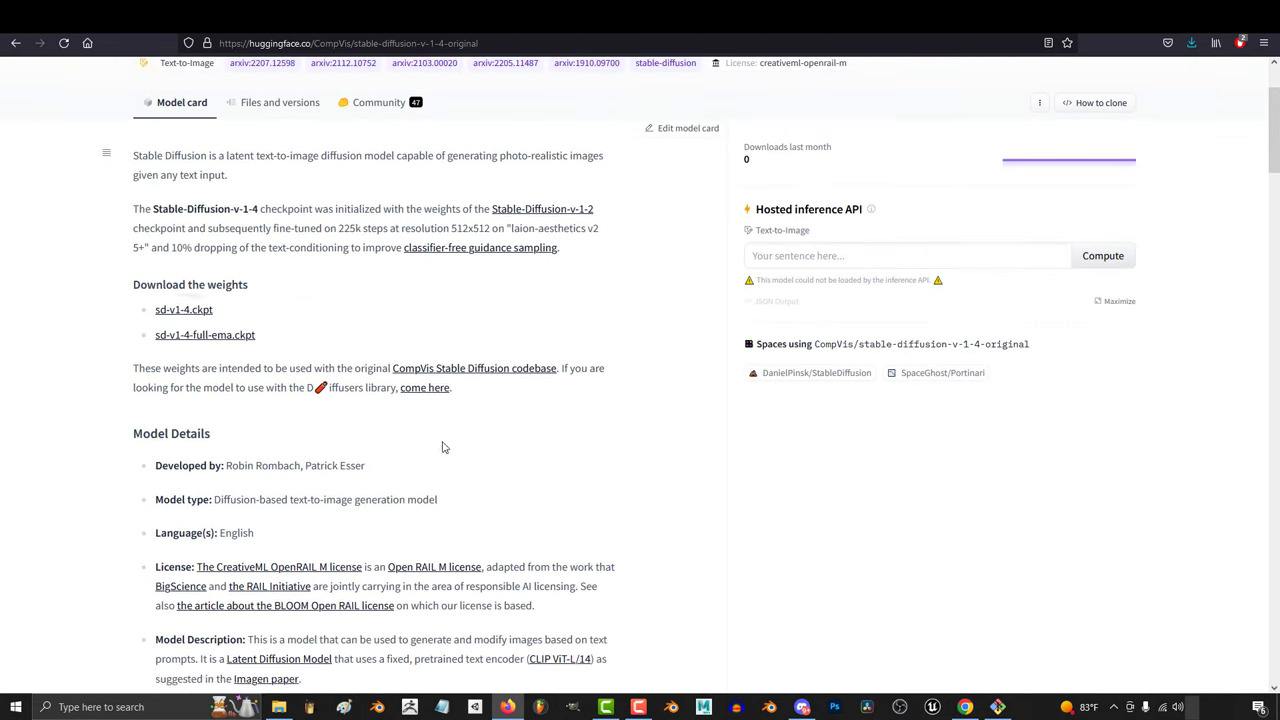
click(183, 309)
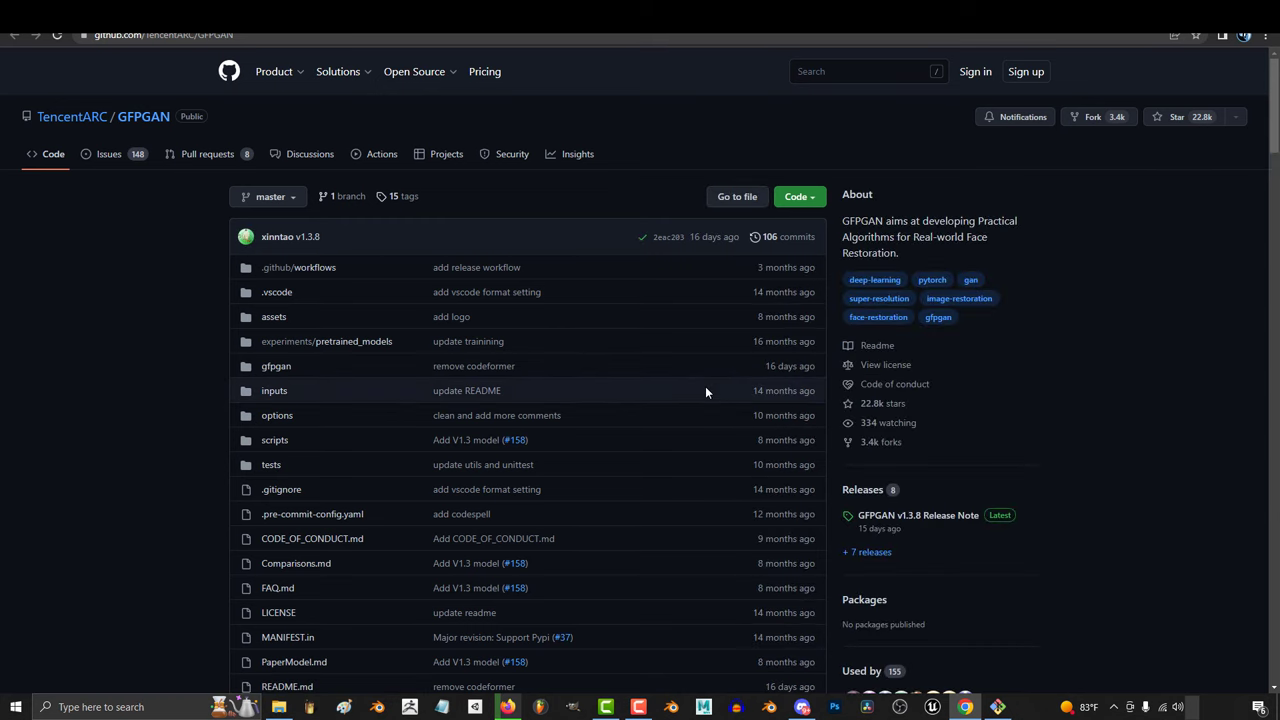
- Scroll the GFPGAN README down to the Updates section with the V1.4 model link
scroll(705, 388, down, 7)
scroll(380, 454, down, 2)
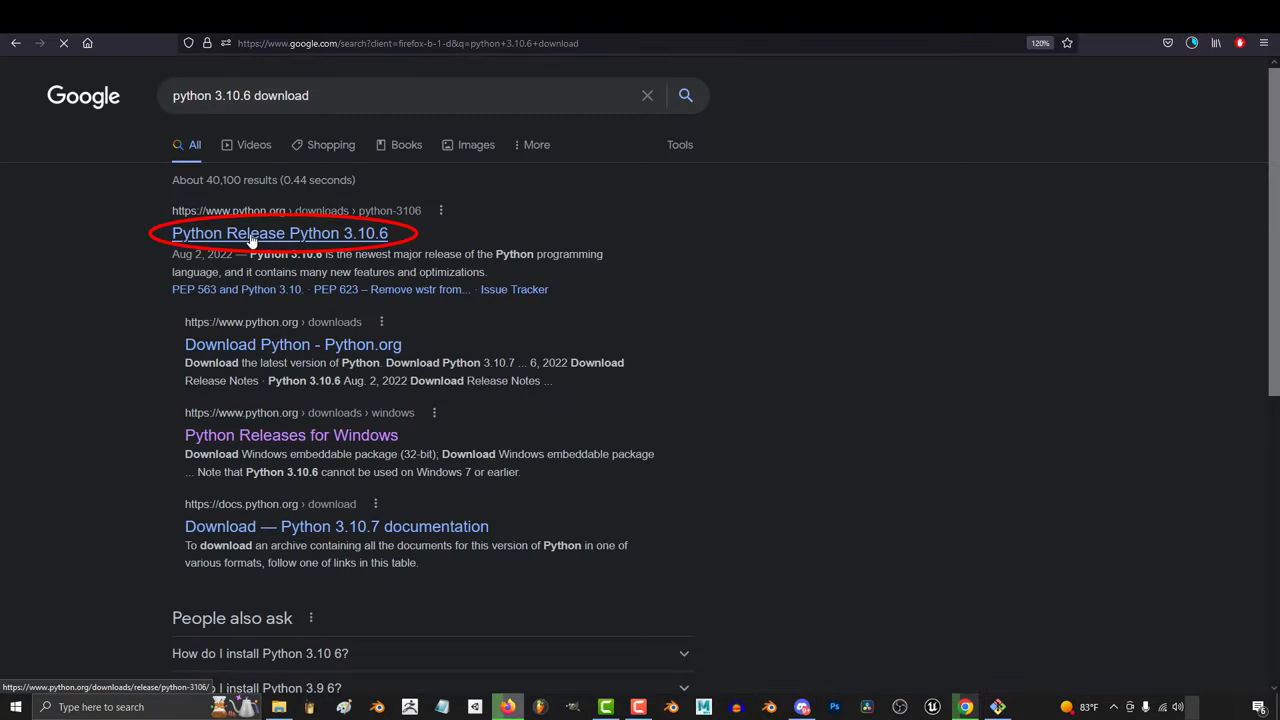
- Open the Python 3.10.6 release page and download the Windows installer (64-bit)
click(252, 238)
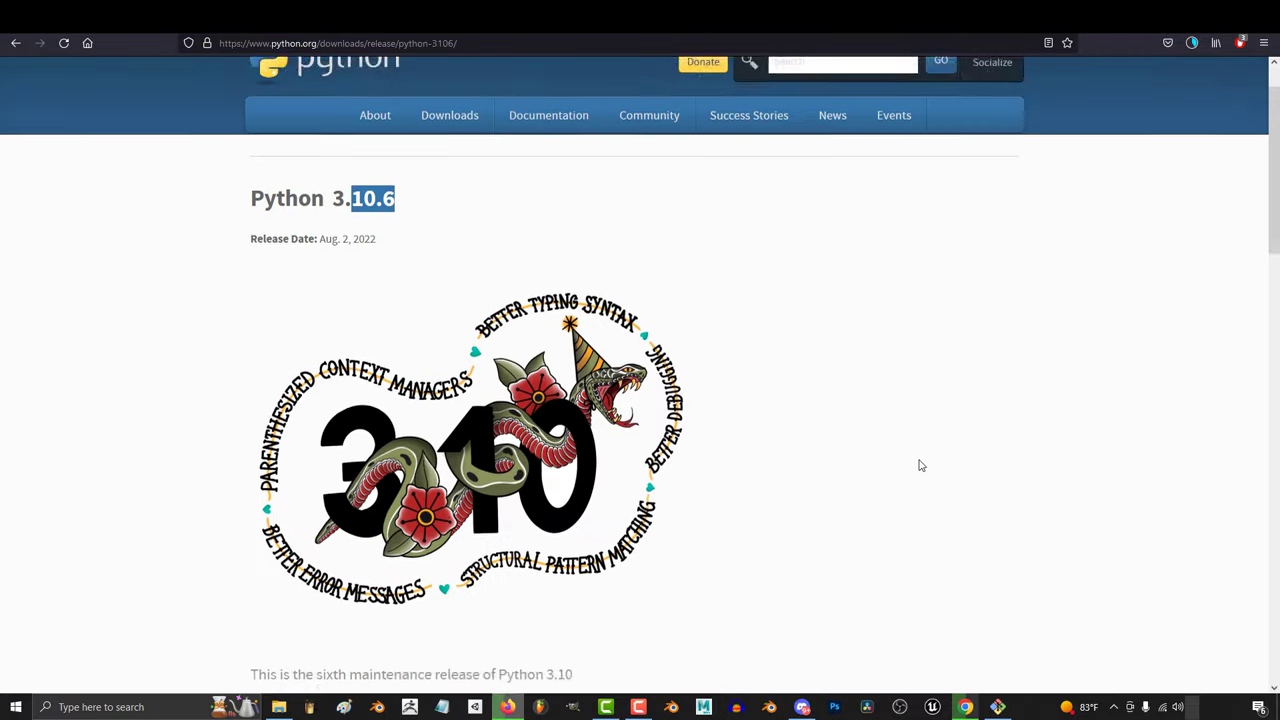
scroll(921, 465, down, 10)
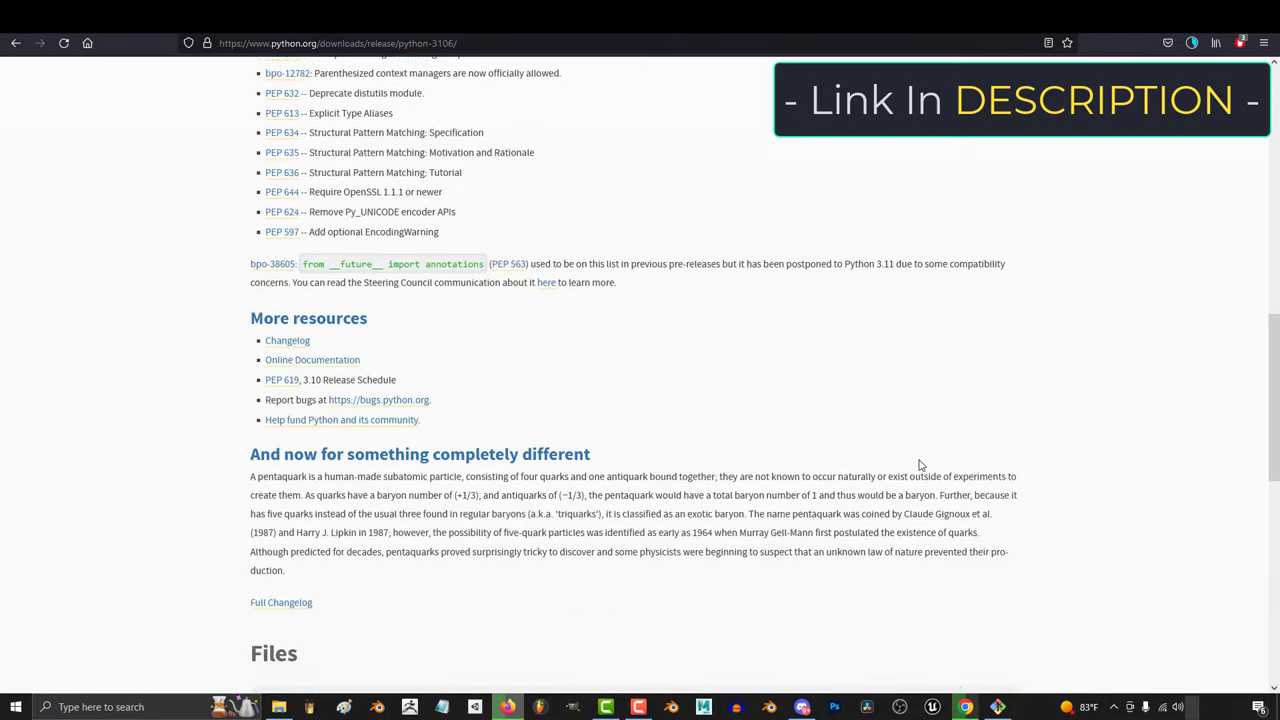
scroll(921, 465, down, 5)
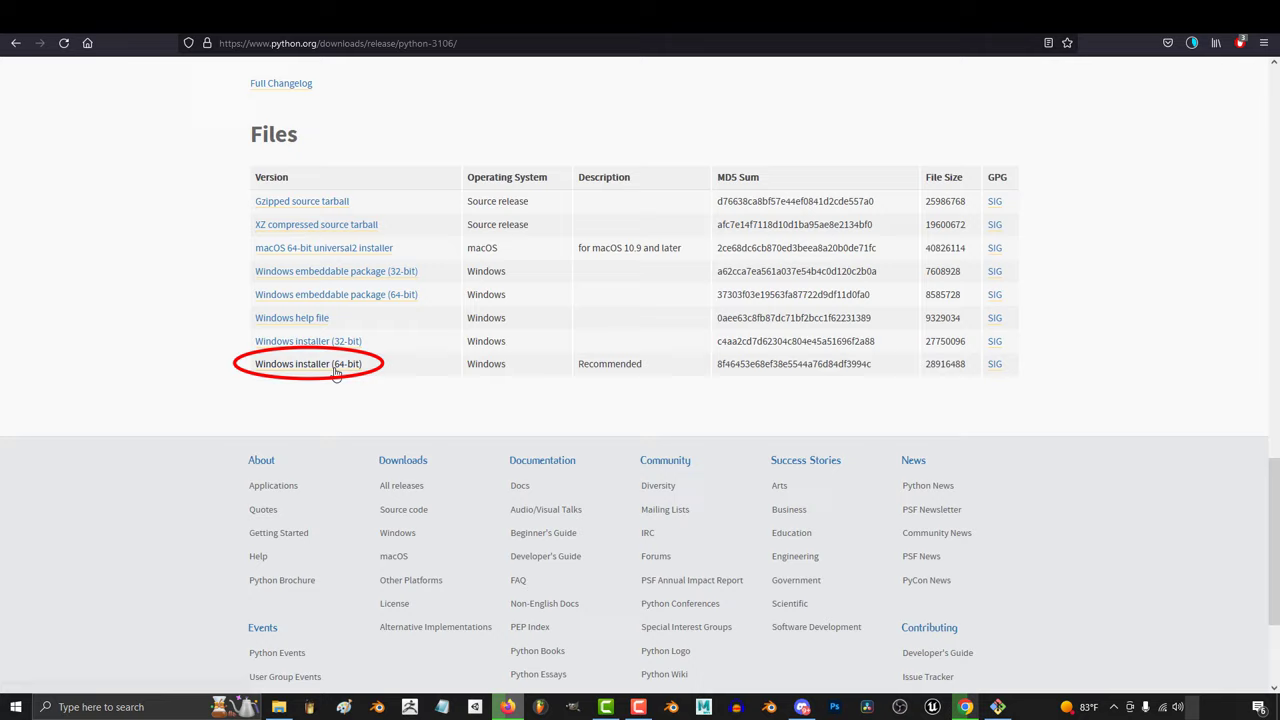
click(336, 366)
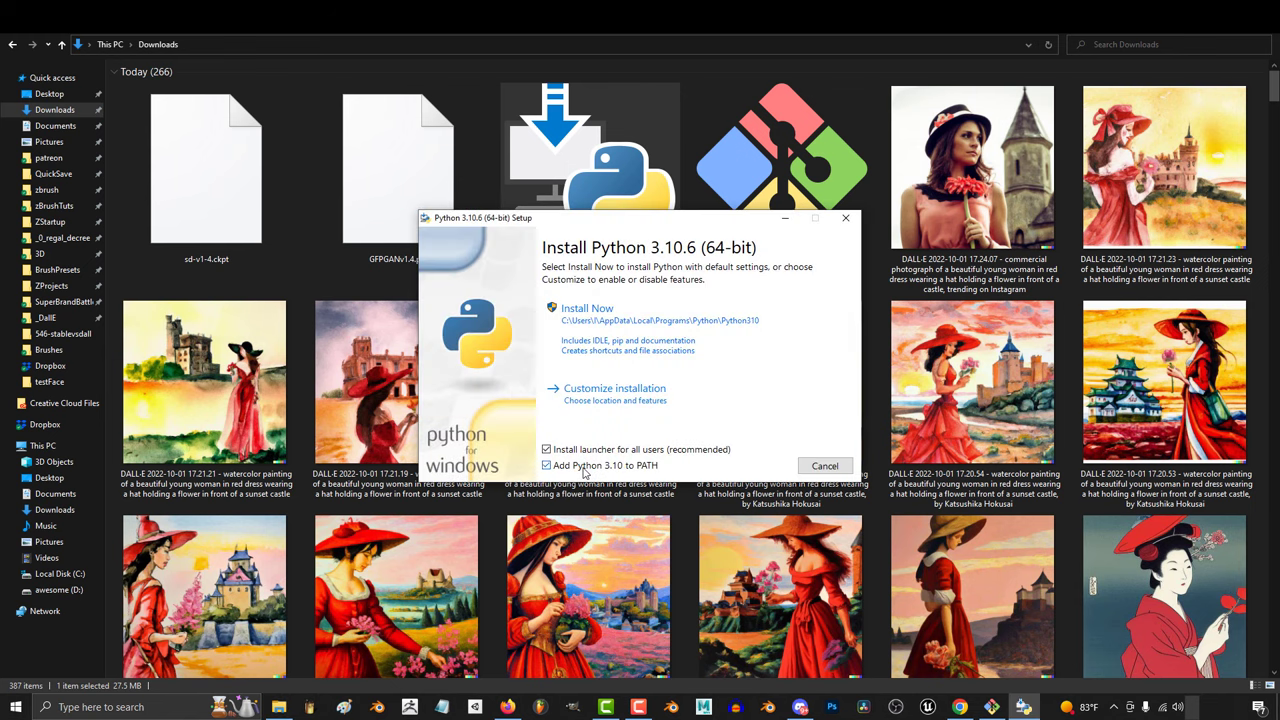
- Install Python 3.10.6 and move GFPGANv1.4.pth into C:\ai\stable-diffusion-webui
click(594, 312)
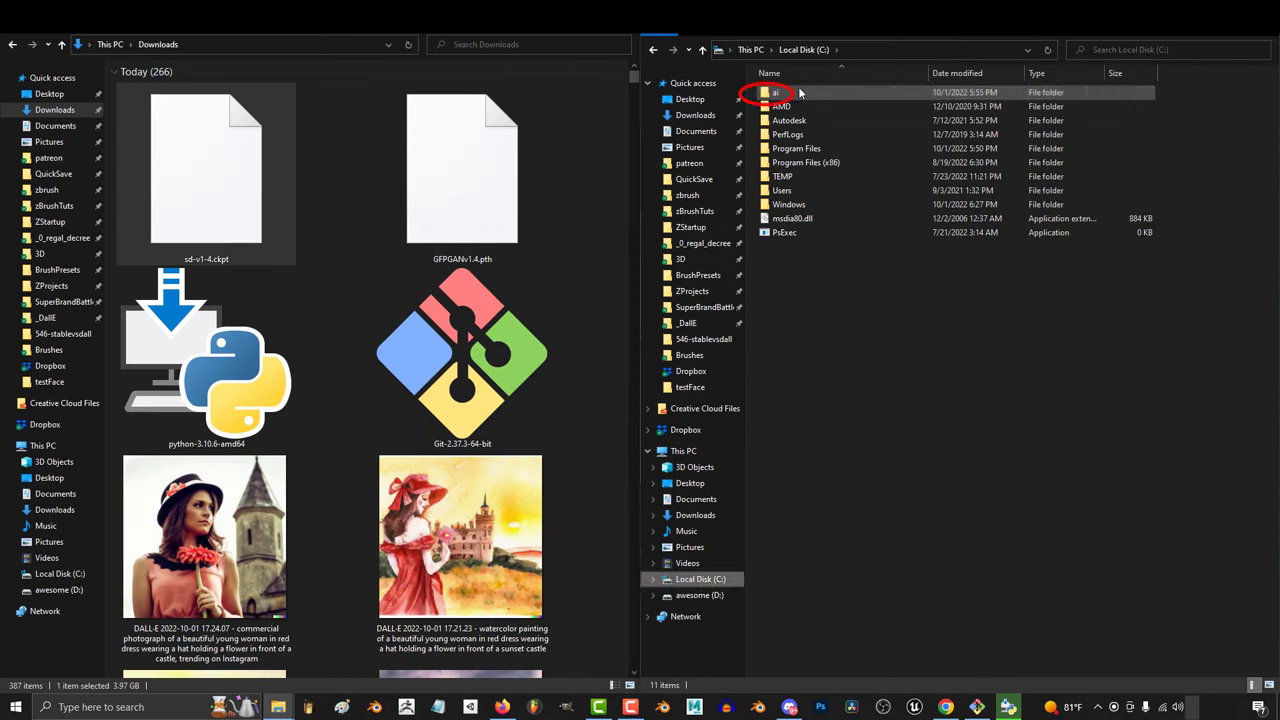
click(799, 92)
double_click(799, 92)
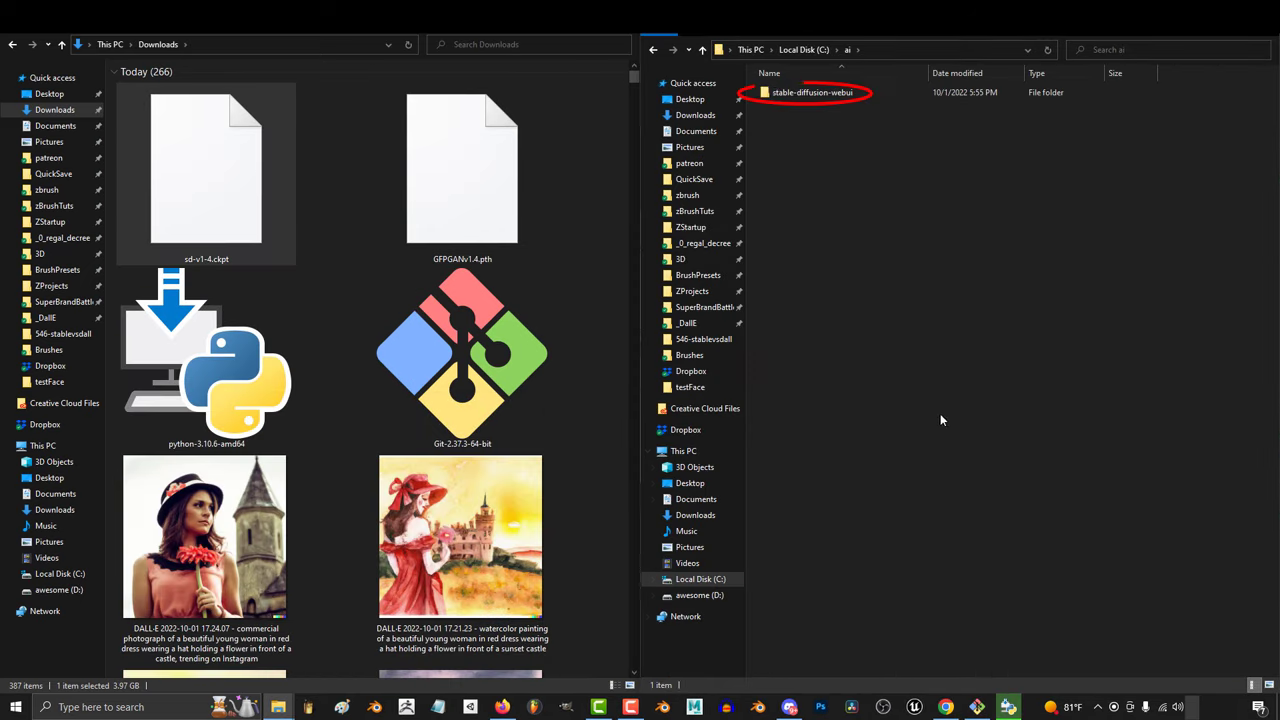
double_click(817, 92)
drag(462, 170, 884, 541)
- Move sd-v1-4.ckpt into models\Stable-diffusion and return to the finished Python setup
double_click(786, 134)
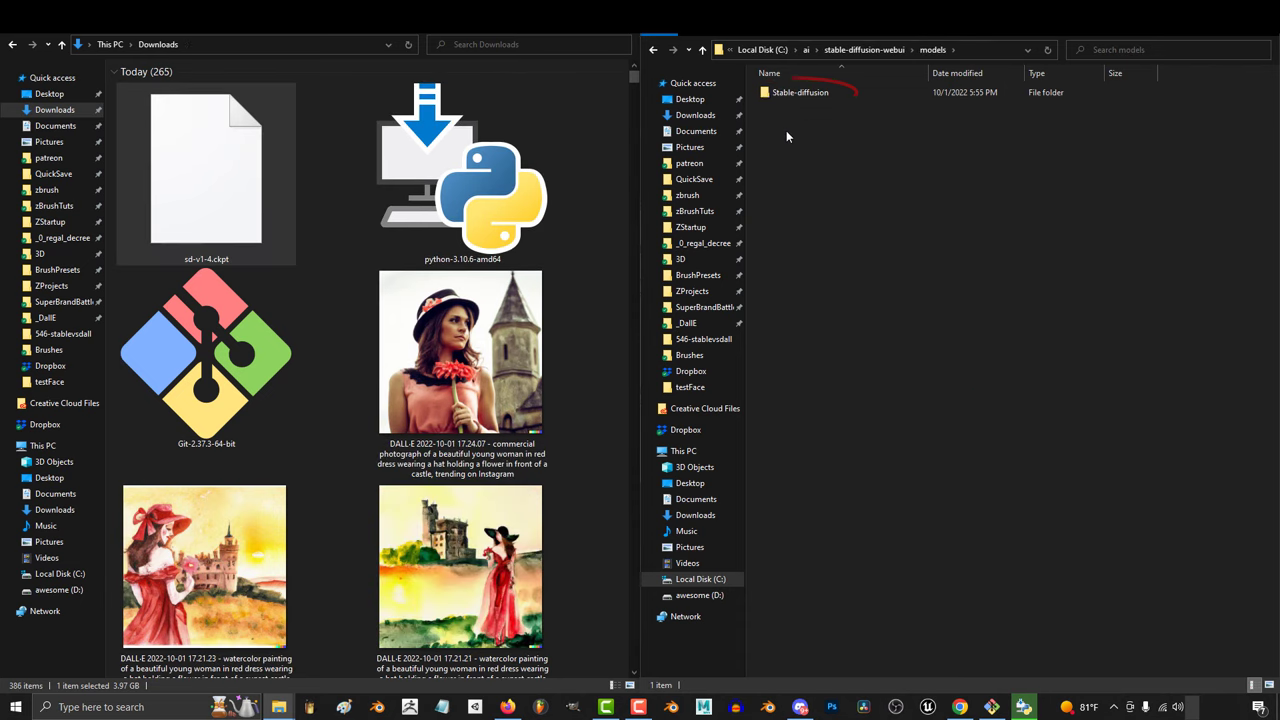
double_click(800, 92)
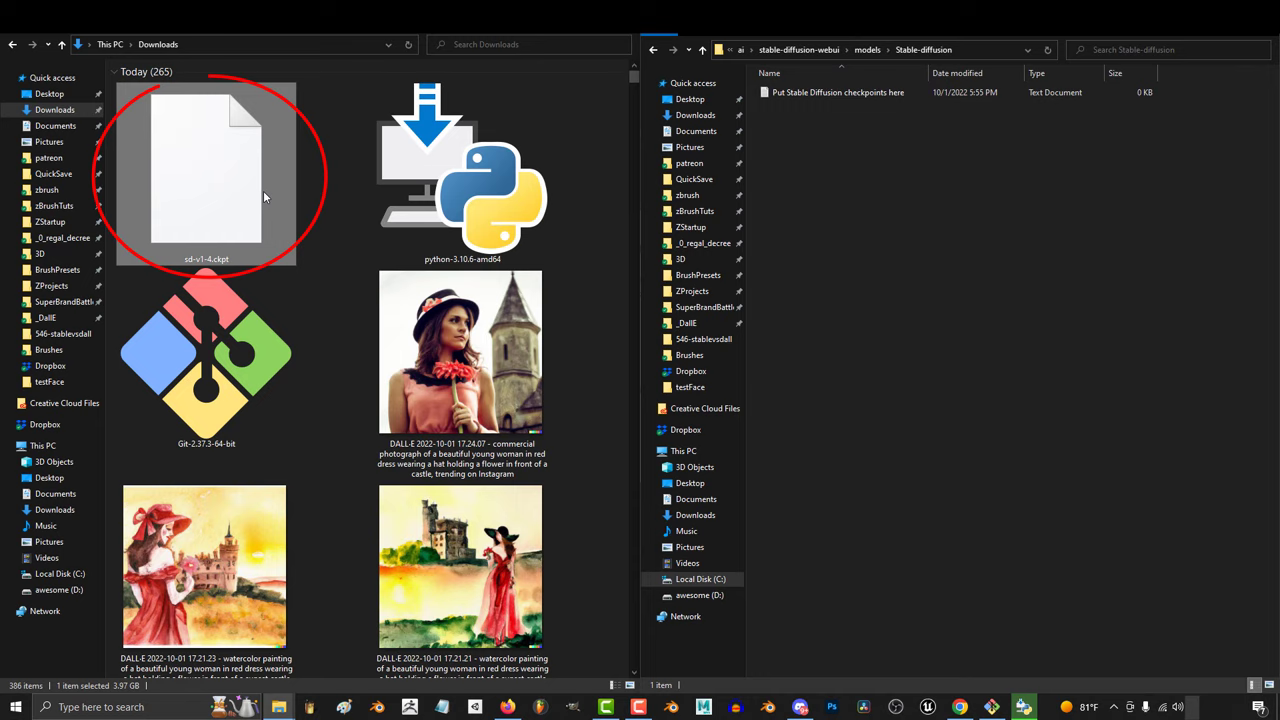
drag(263, 194, 1020, 270)
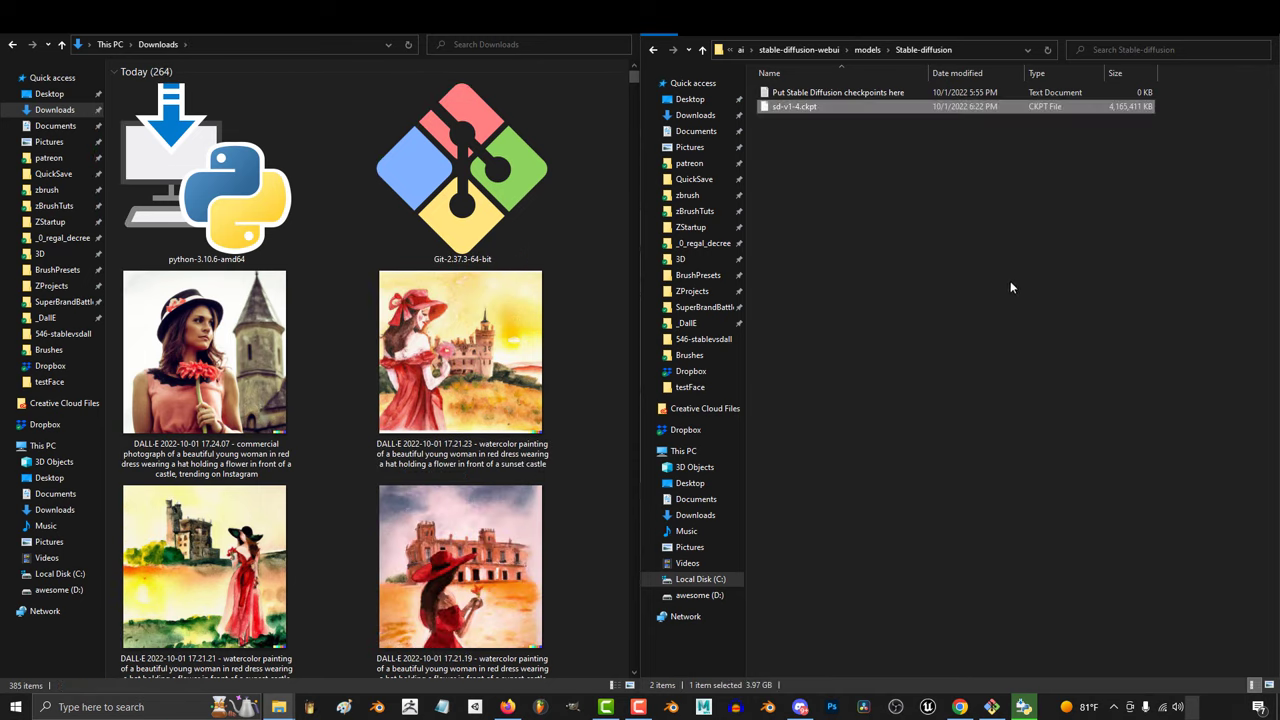
click(1013, 278)
click(1023, 707)
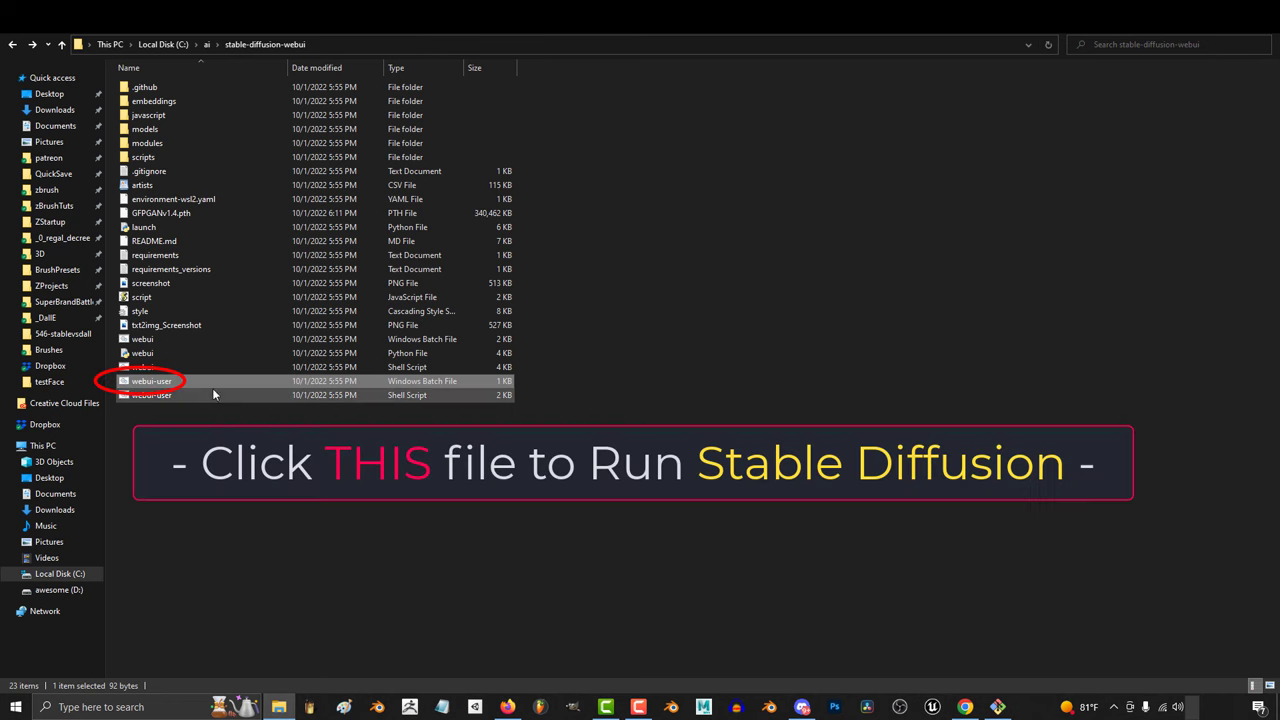
double_click(255, 382)
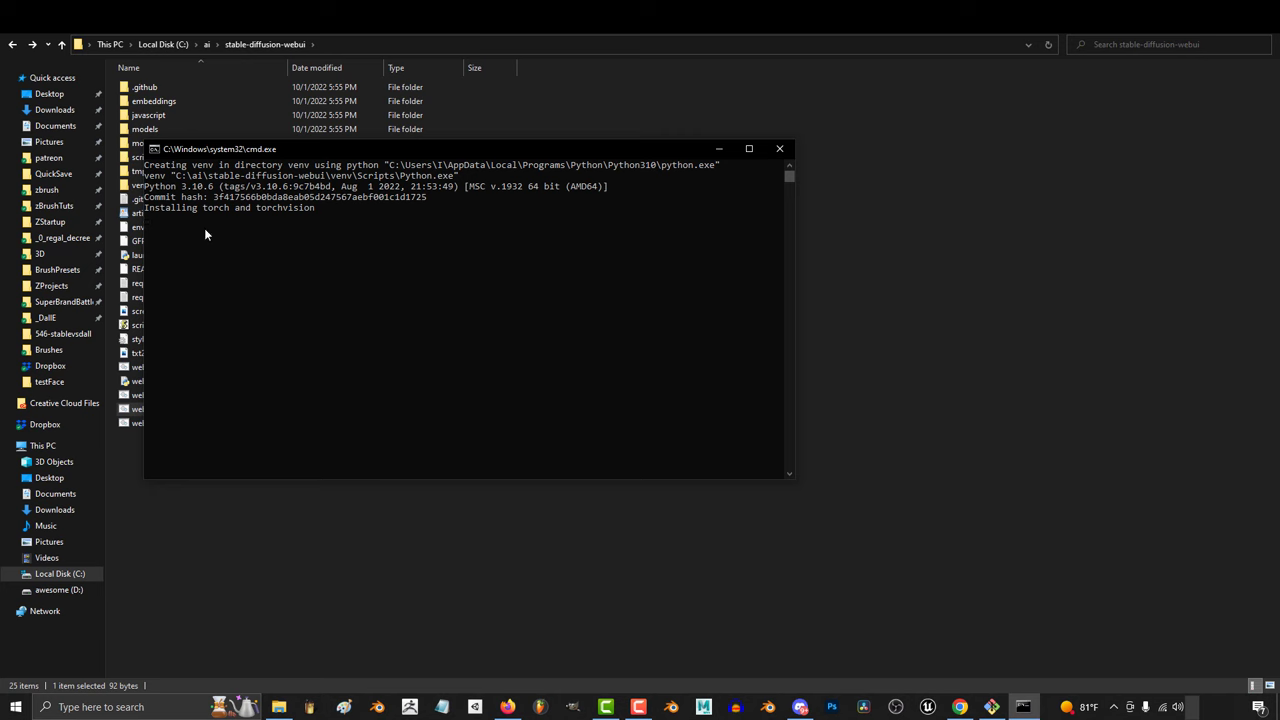
drag(398, 156, 792, 131)
click(838, 236)
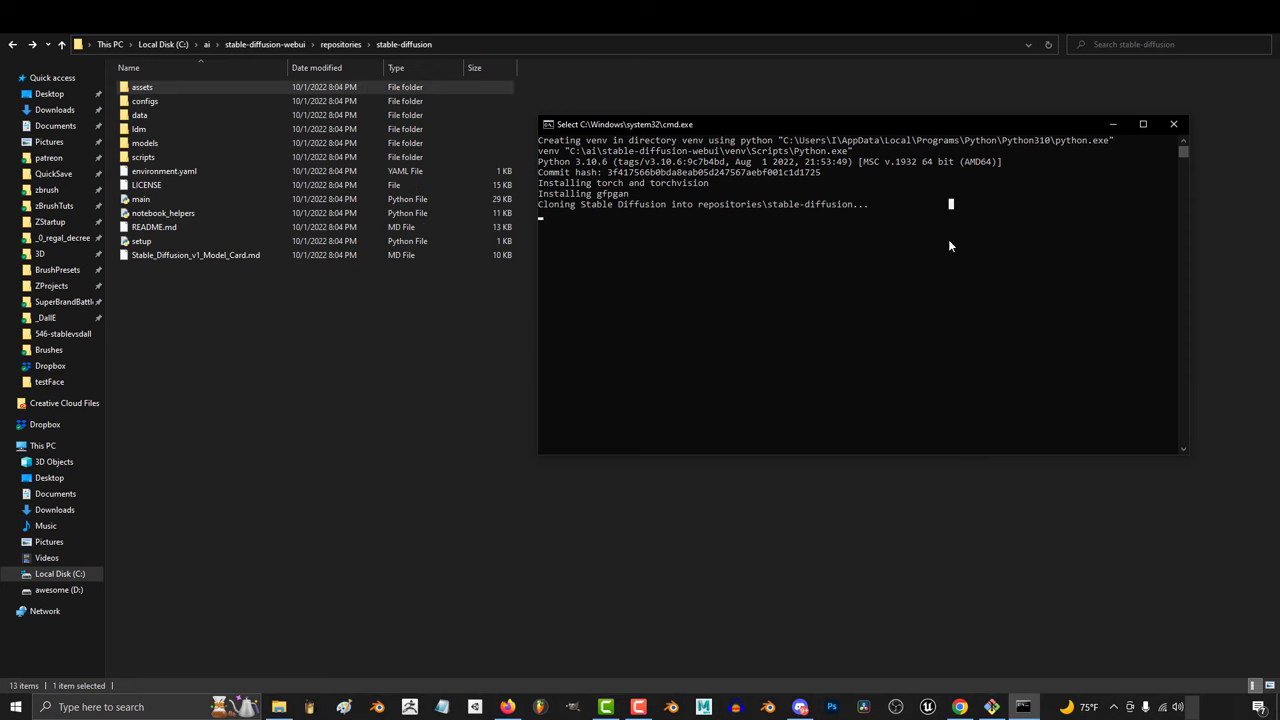
click(759, 250)
right_click(696, 248)
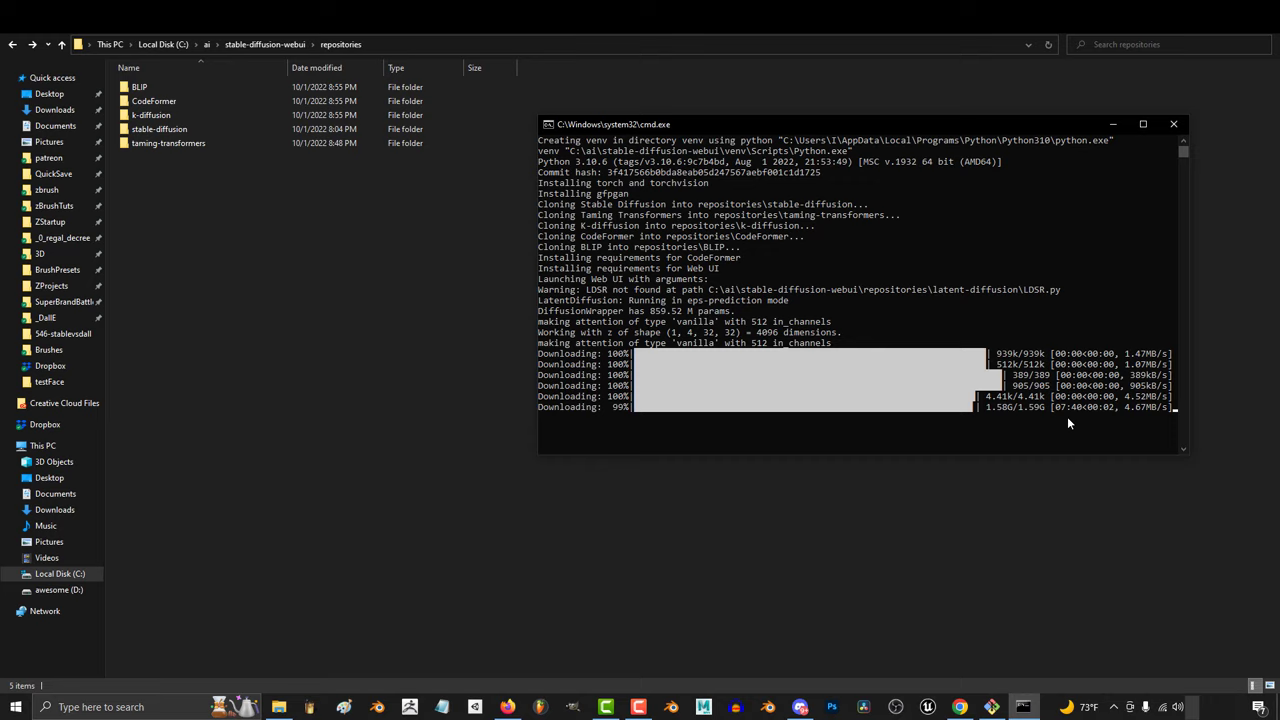
scroll(815, 378, up, 1)
drag(660, 386, 772, 389)
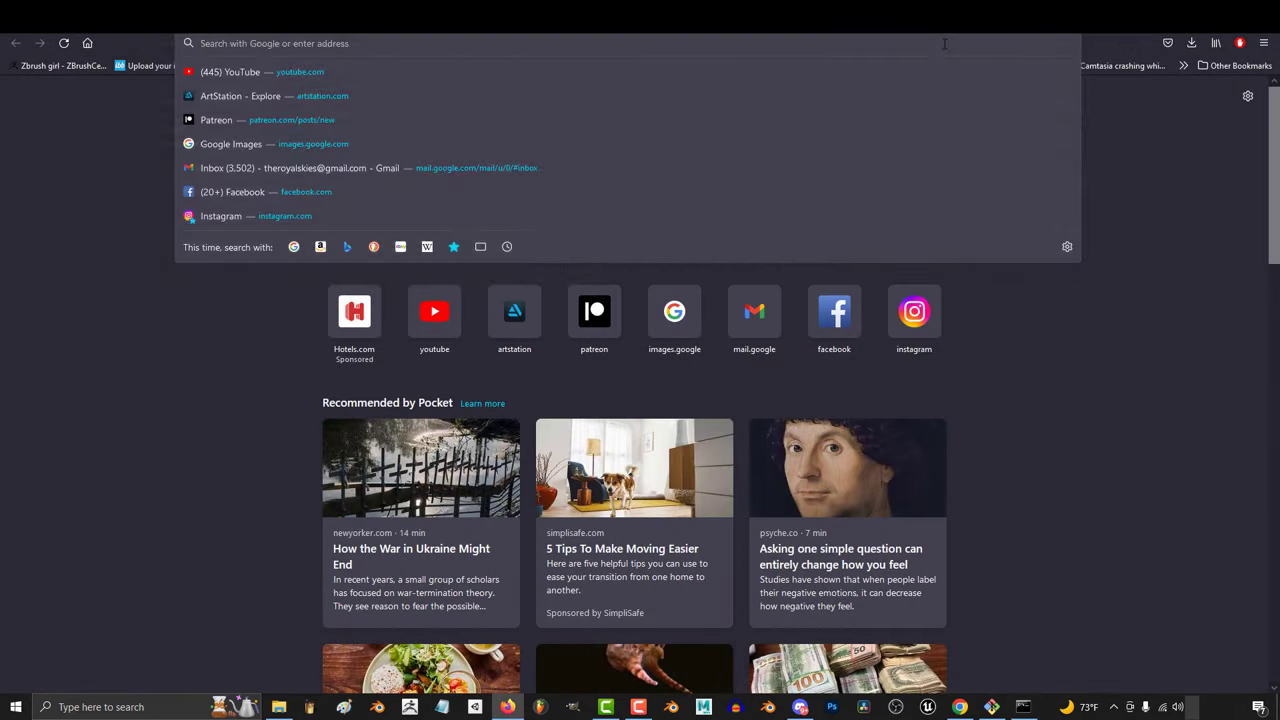
- Load the WebUI at 127.0.0.1:7860, paste the geisha witch prompt and choose LMS sampling
text(http://127.0.0.1:7860)
key(Return)
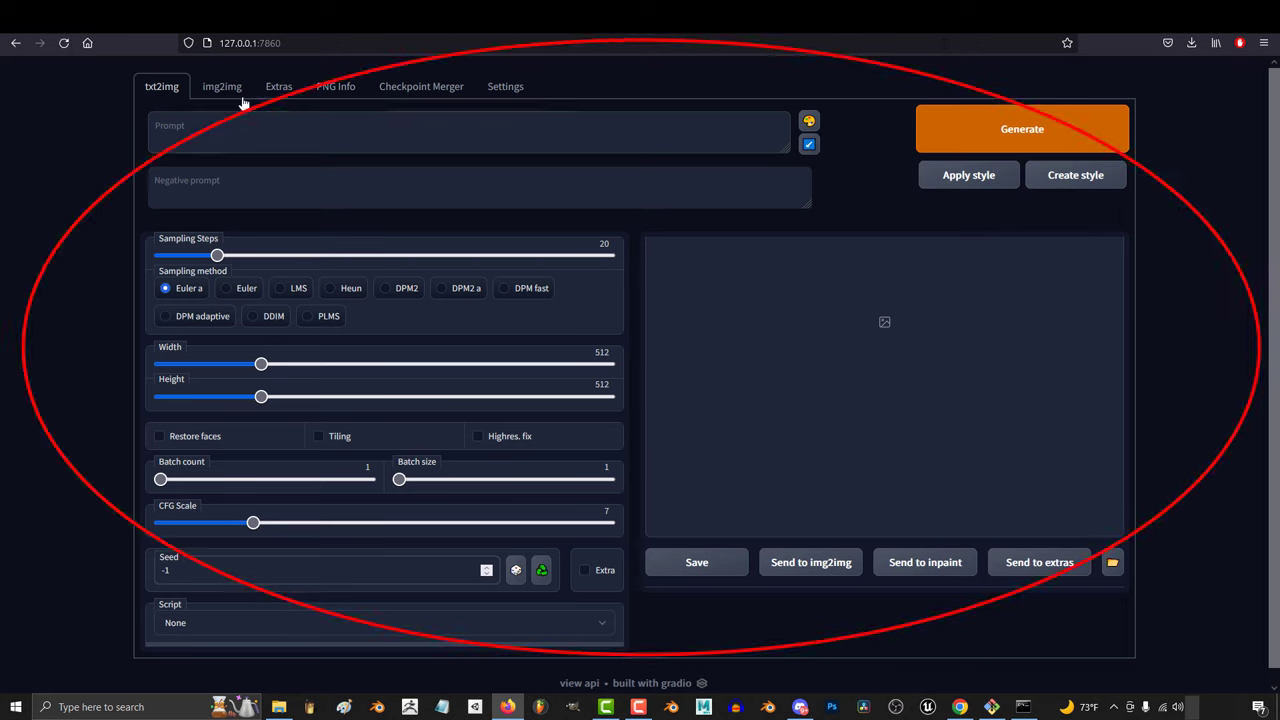
text(beautiful fantasy geisha witch, diffuse lighting, fantasy, intricate, elegant, highly detailed, lifelike, photorealistic, digital painting, artstation, illustration, concept art, smooth, sharp focus, art by john collier and albert aublet and krenz cushart and artem demura and alphonse mucha)
click(280, 304)
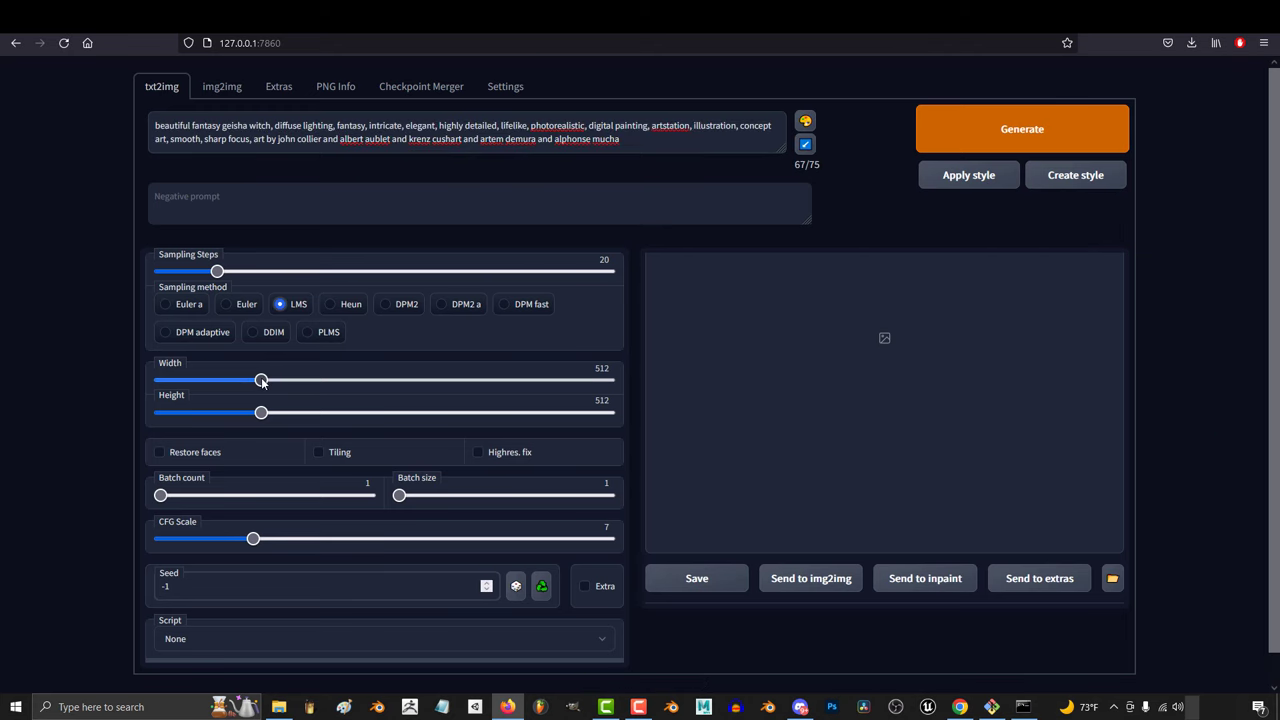
- Set batch count to 4, generate the portraits, and save the images
drag(251, 385, 167, 391)
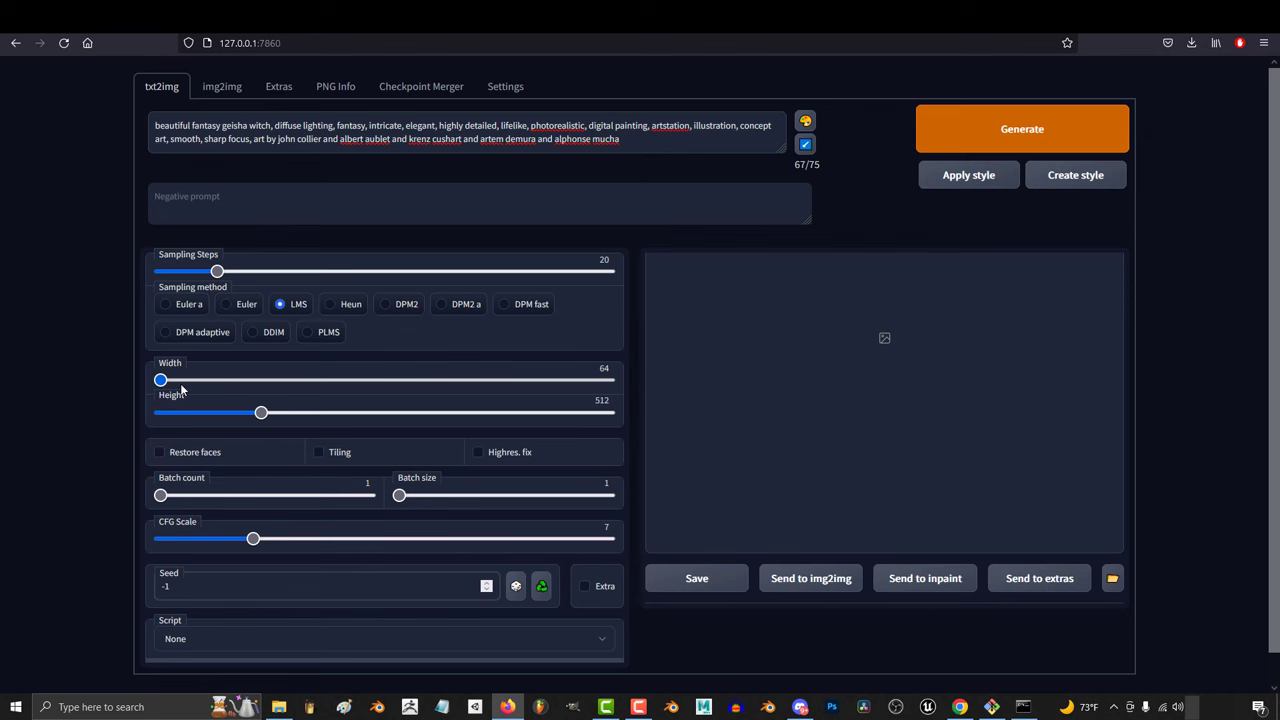
drag(256, 390, 262, 386)
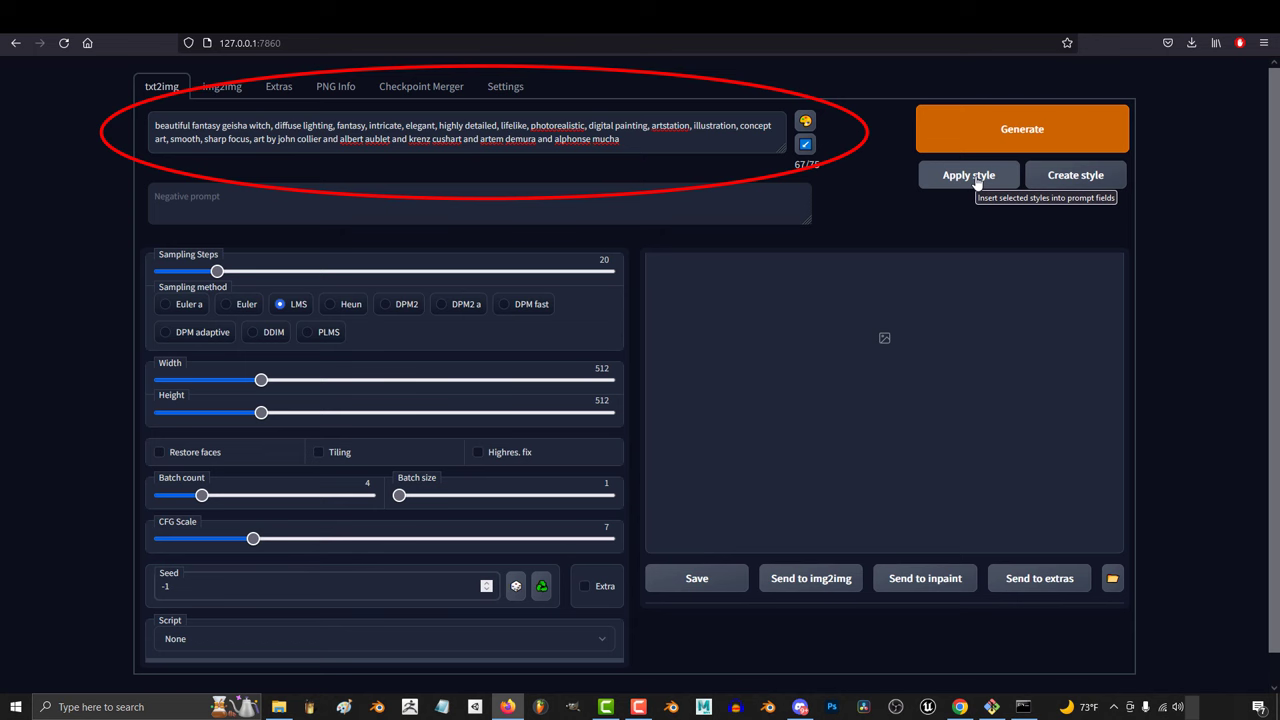
click(1005, 141)
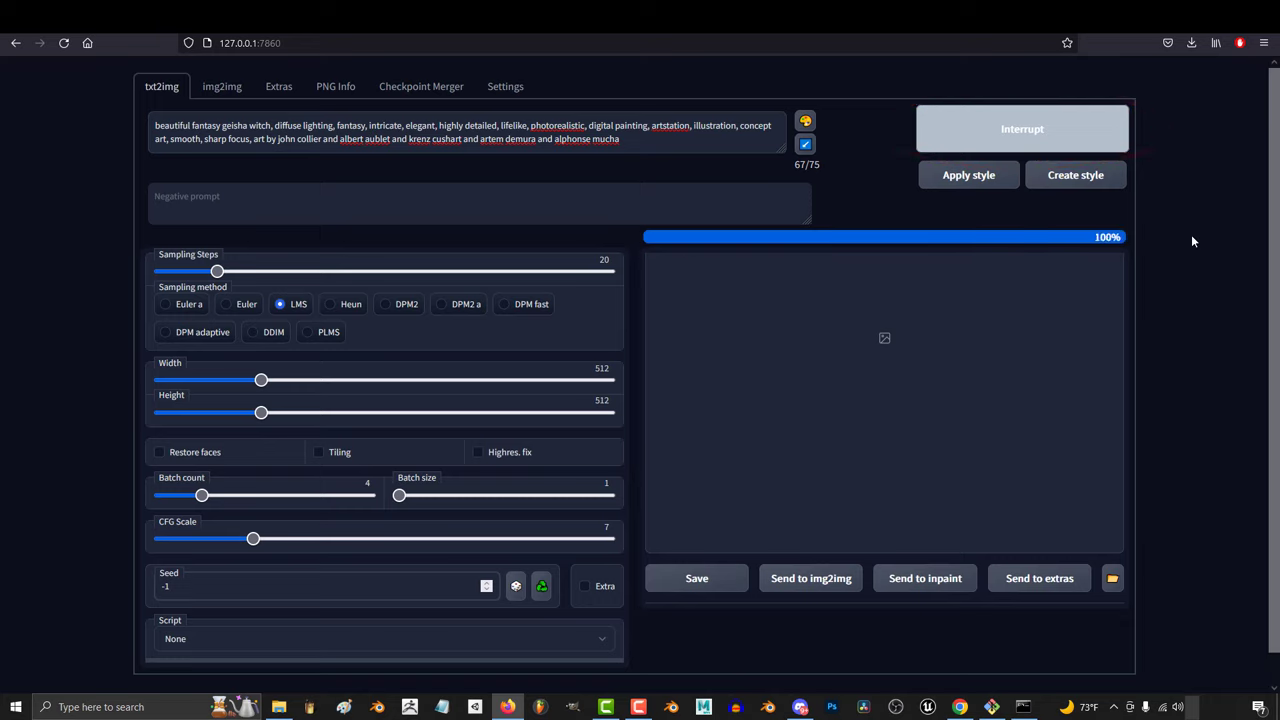
scroll(1191, 241, down, 1)
click(726, 533)
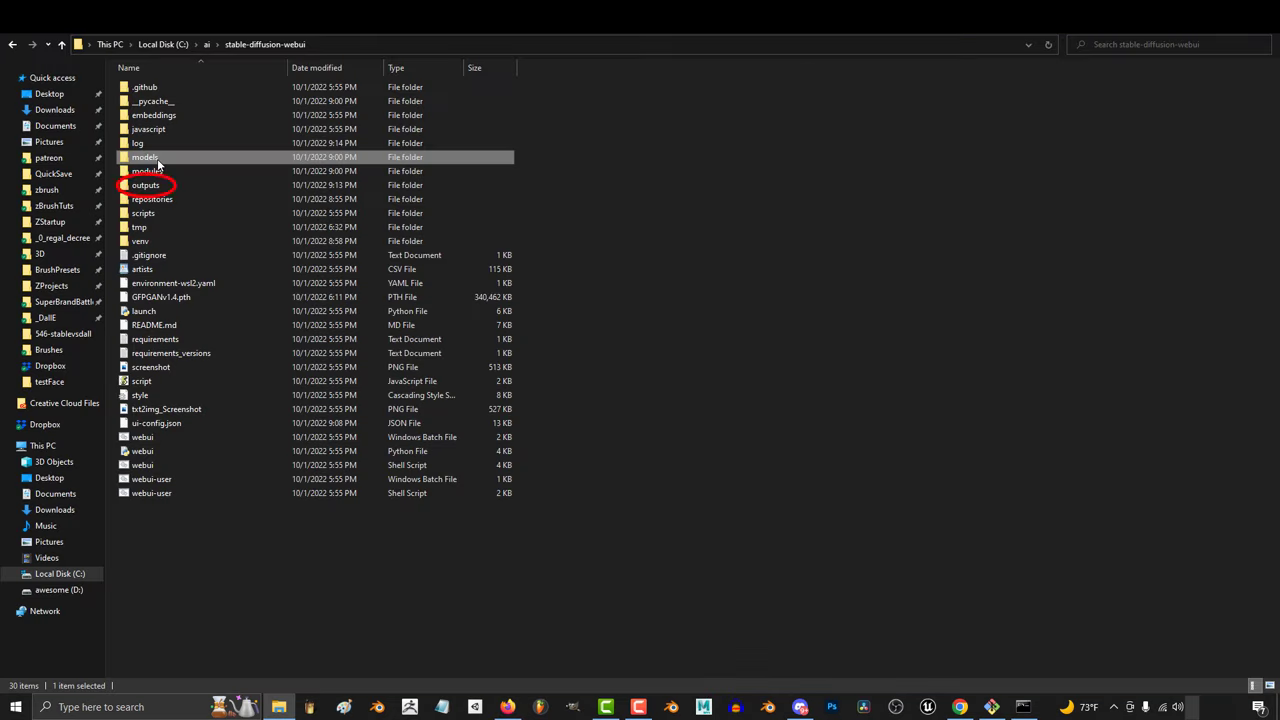
- Browse to the outputs\txt2img-images folder to check the generated images
double_click(150, 185)
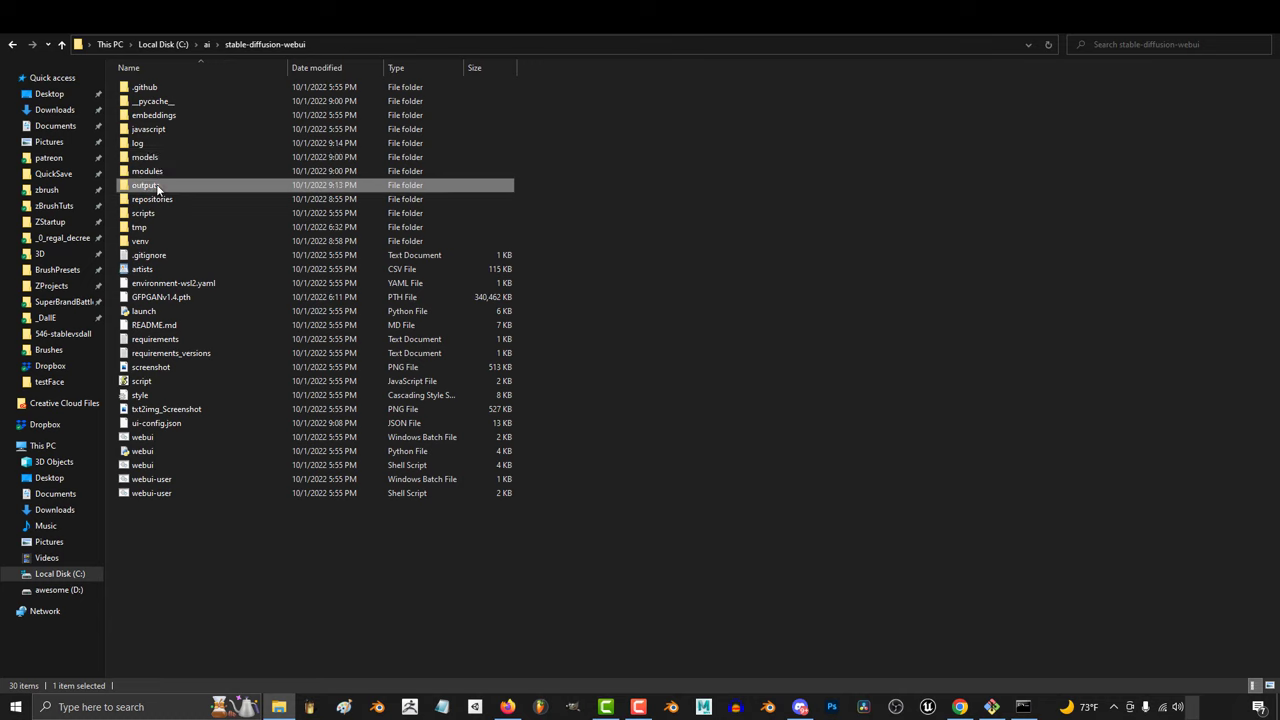
double_click(157, 100)
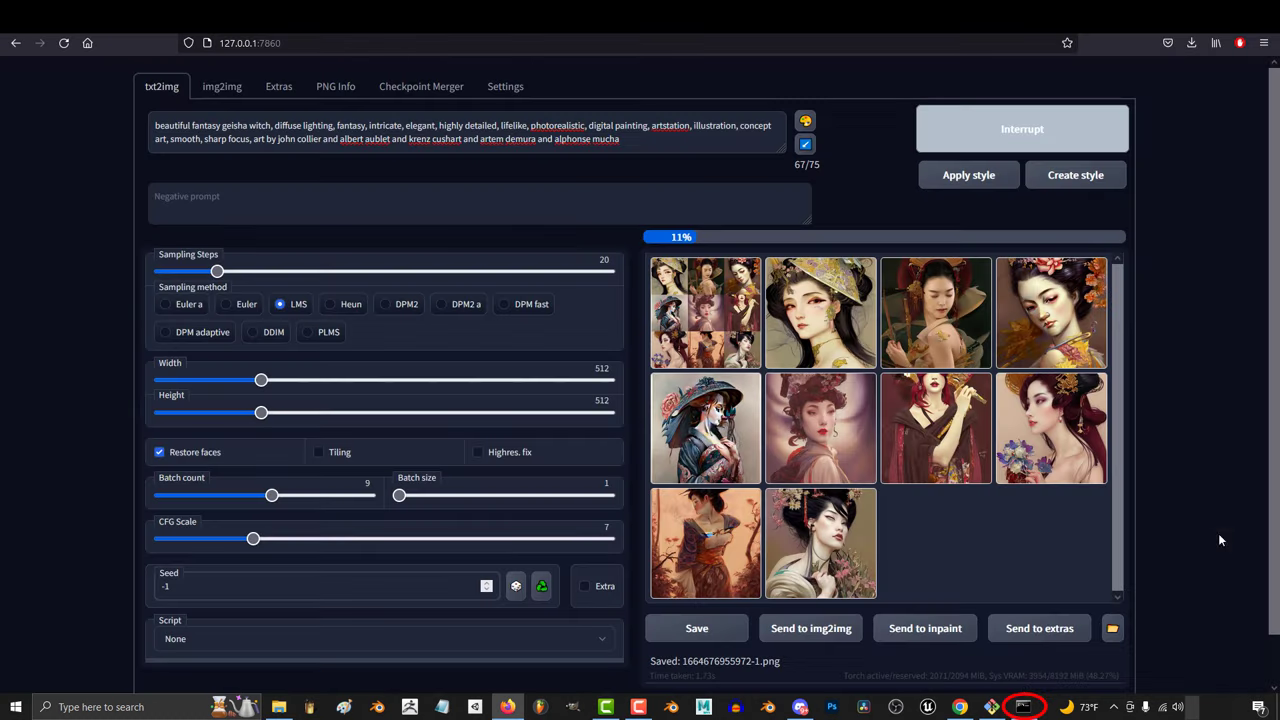
click(1015, 707)
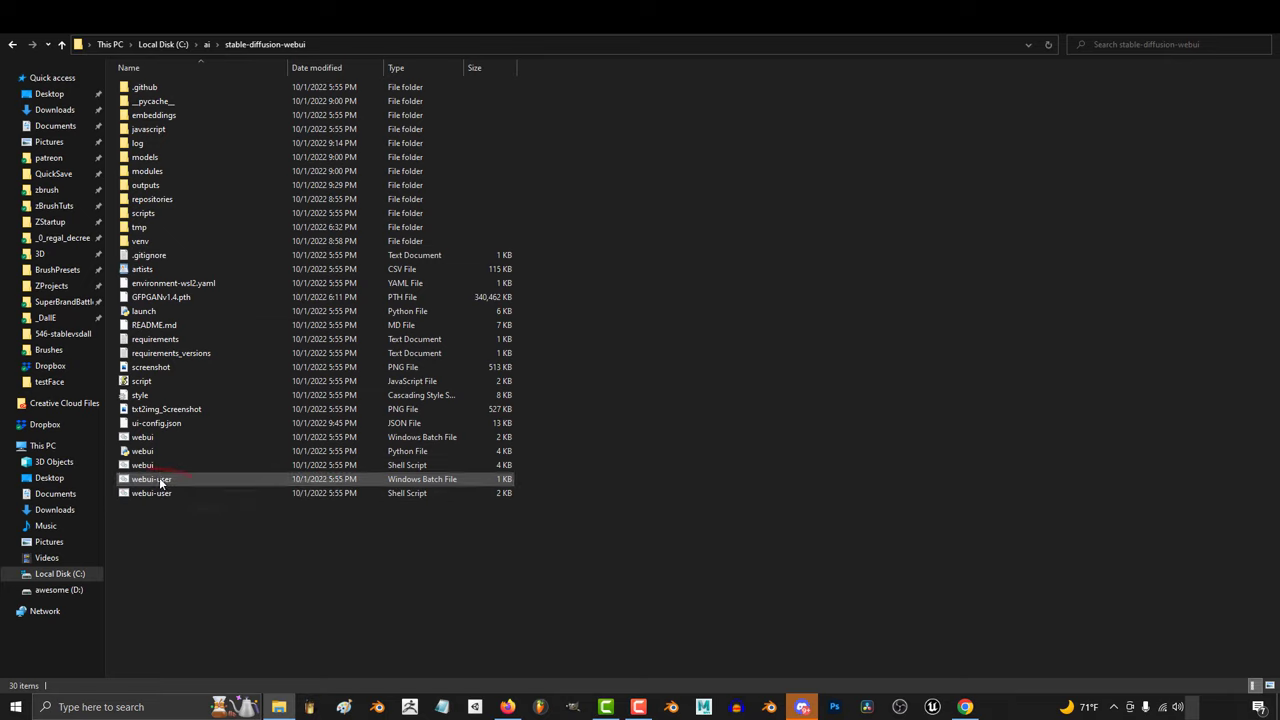
- Add launch arguments to COMMANDLINE_ARGS in webui-user.bat, save, relaunch, and enlarge the third princess portrait
right_click(161, 482)
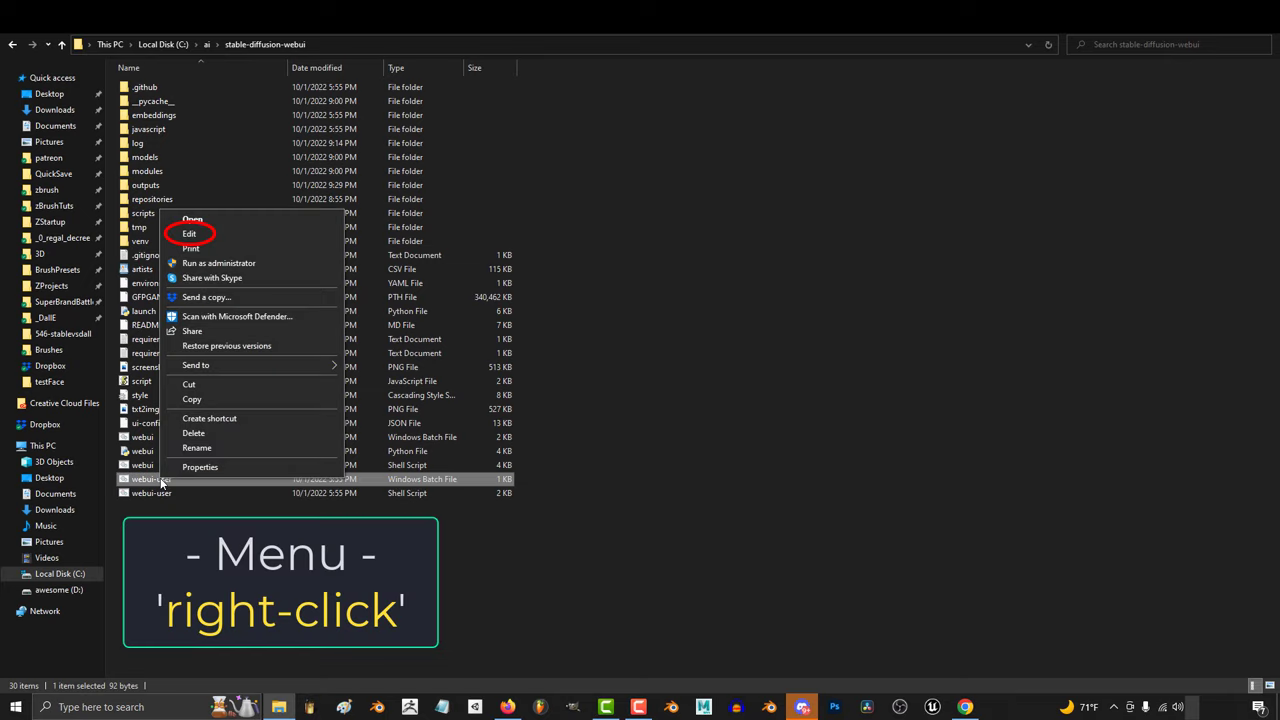
click(236, 236)
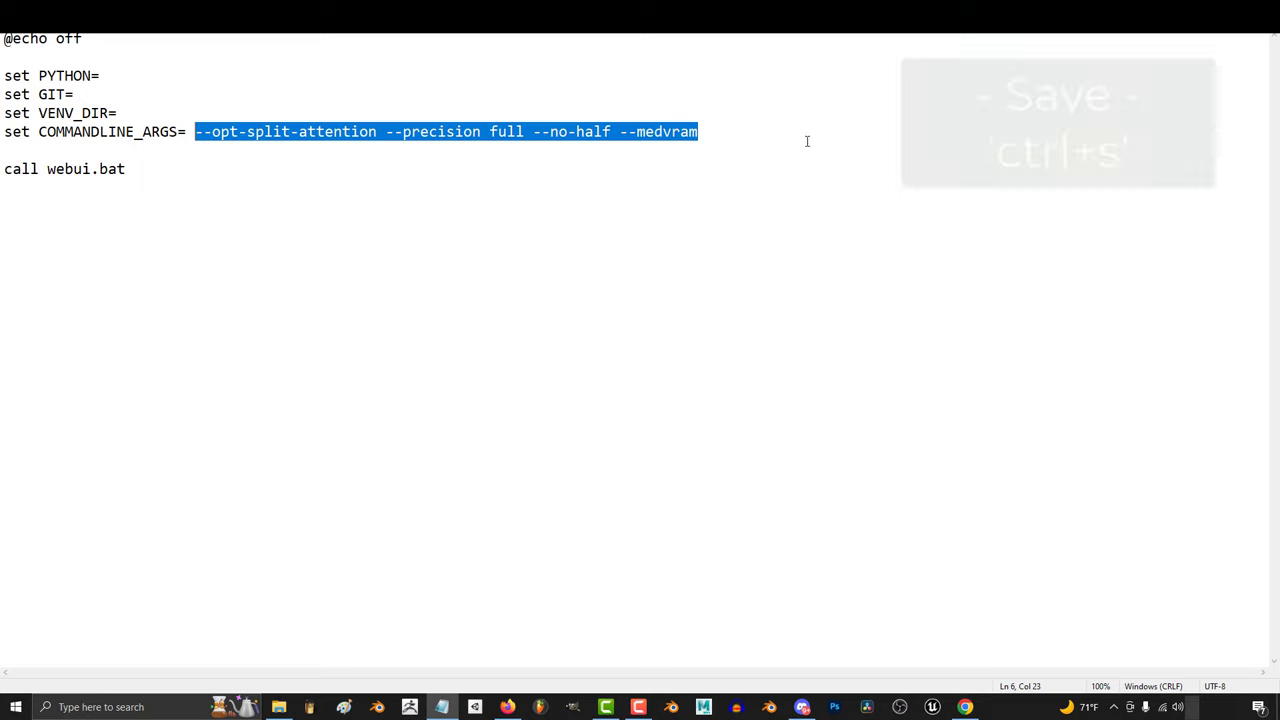
click(812, 132)
key(ctrl+s)
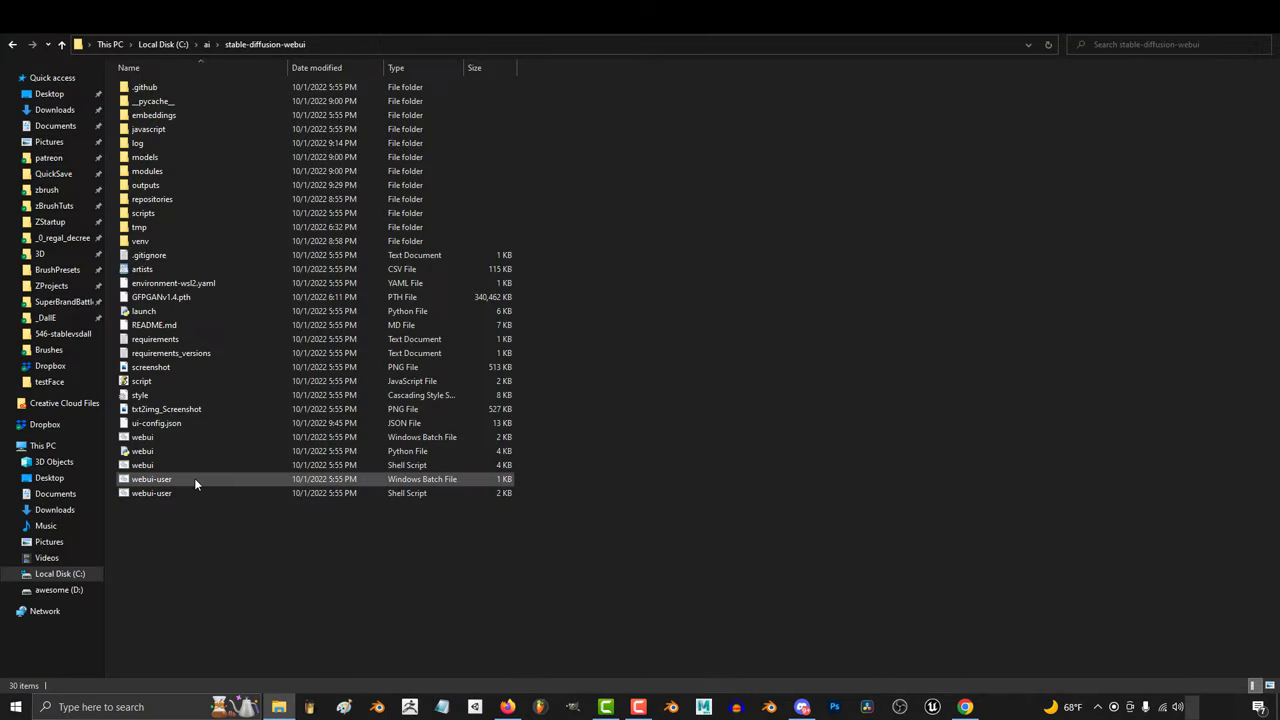
double_click(190, 479)
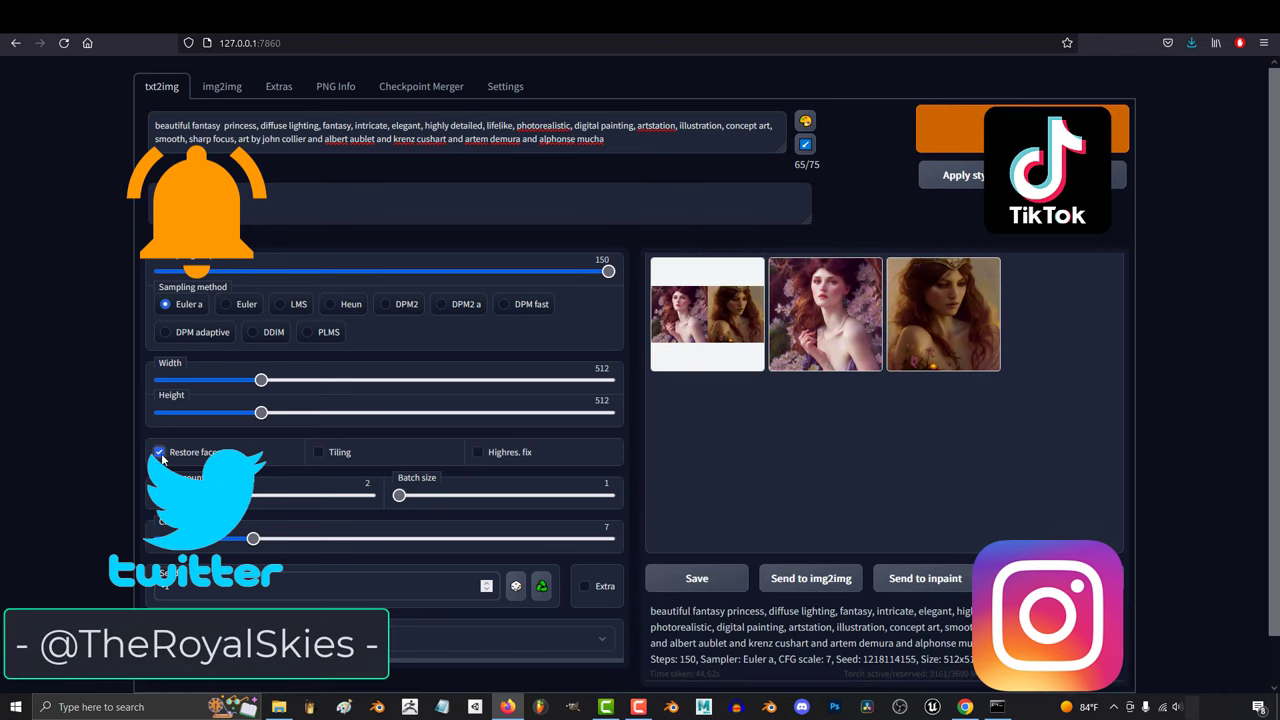
click(968, 354)
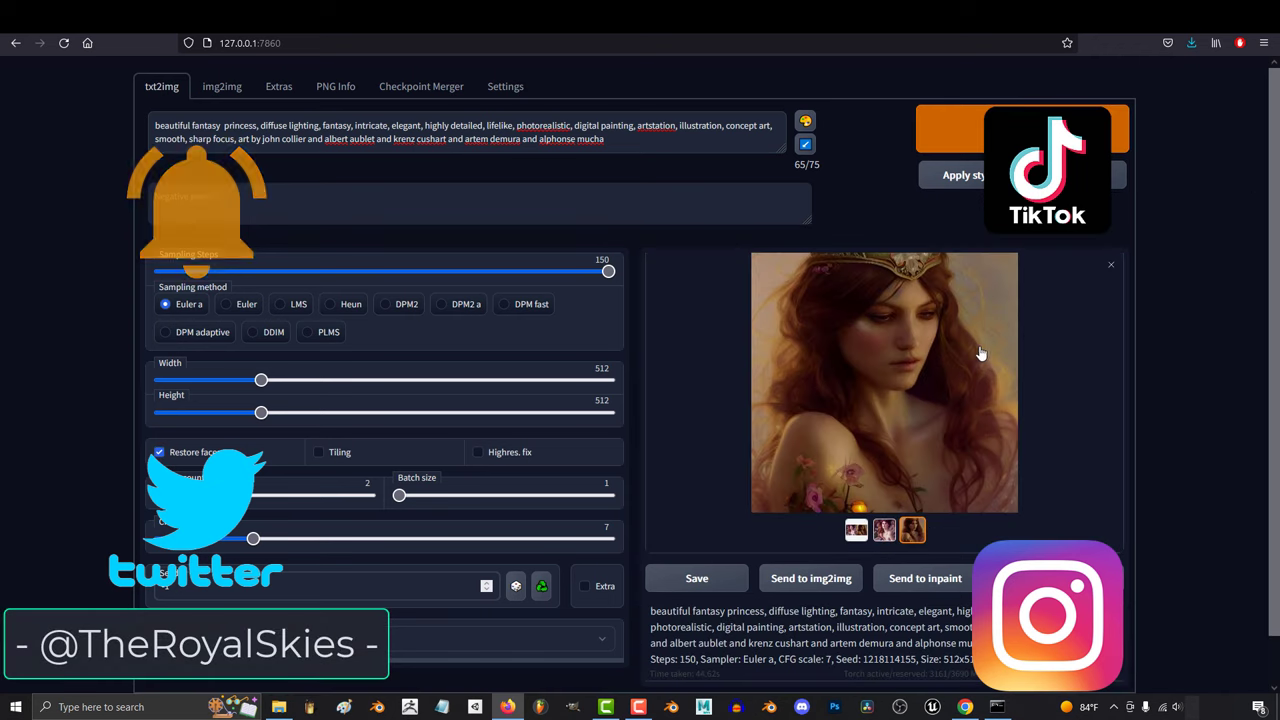